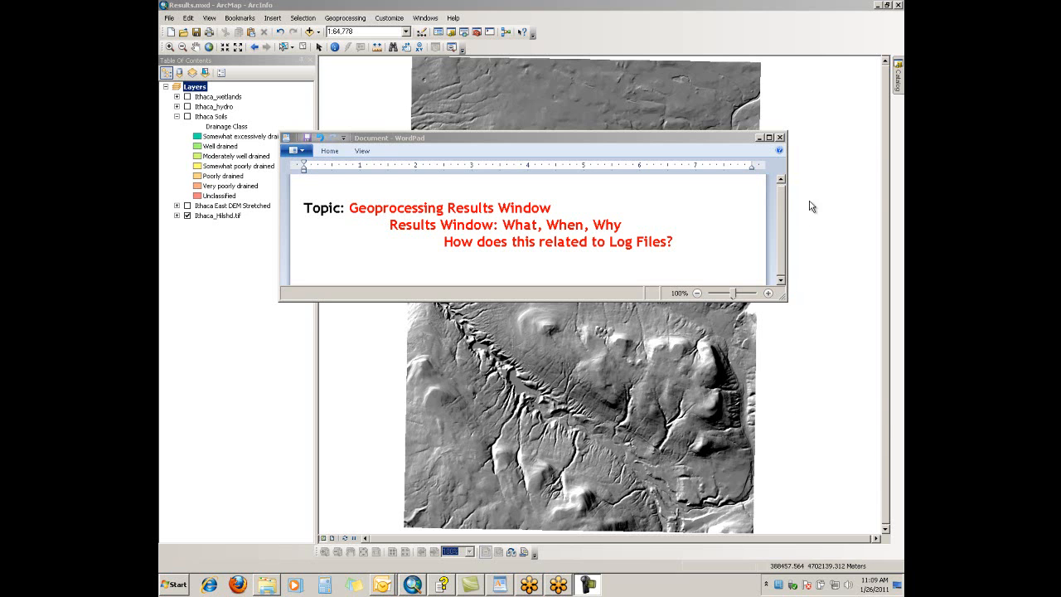
Cancel closing the WordPad topic document and switch to the ArcMap map window
{"action": "left_click", "coordinate": [780, 137]}
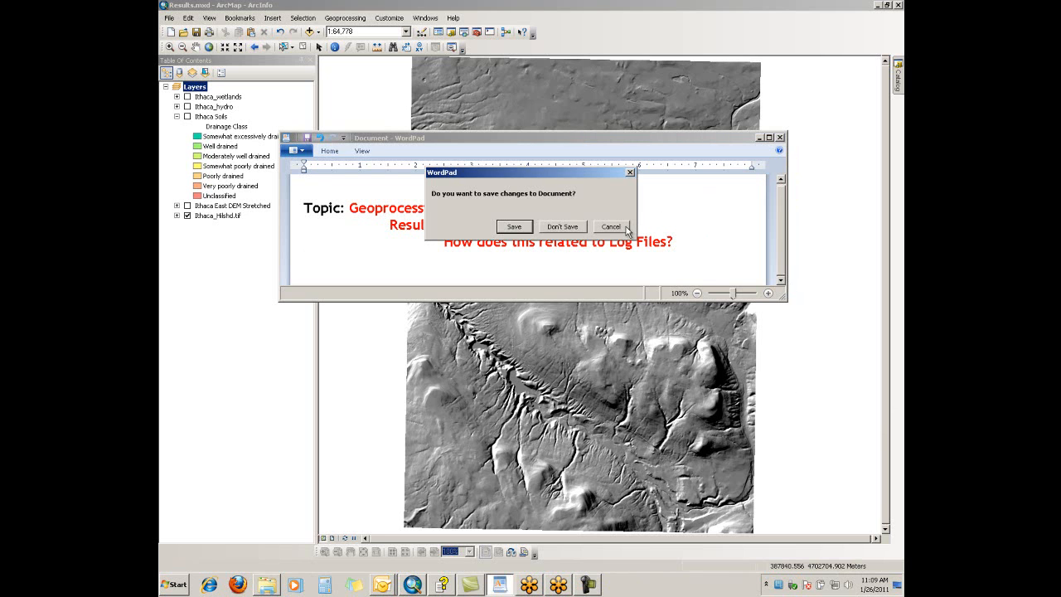
{"action": "left_click", "coordinate": [614, 235]}
{"action": "left_click", "coordinate": [701, 330]}
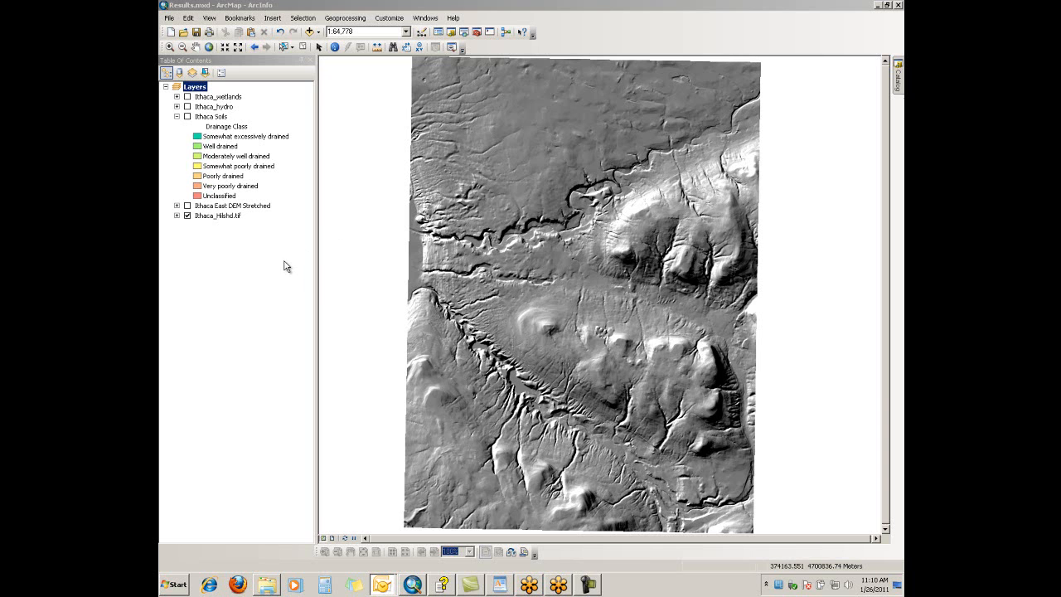
Display the Ithaca Soils layer and start the Dissolve tool with Ithaca Soils as the input features
{"action": "left_click", "coordinate": [187, 117]}
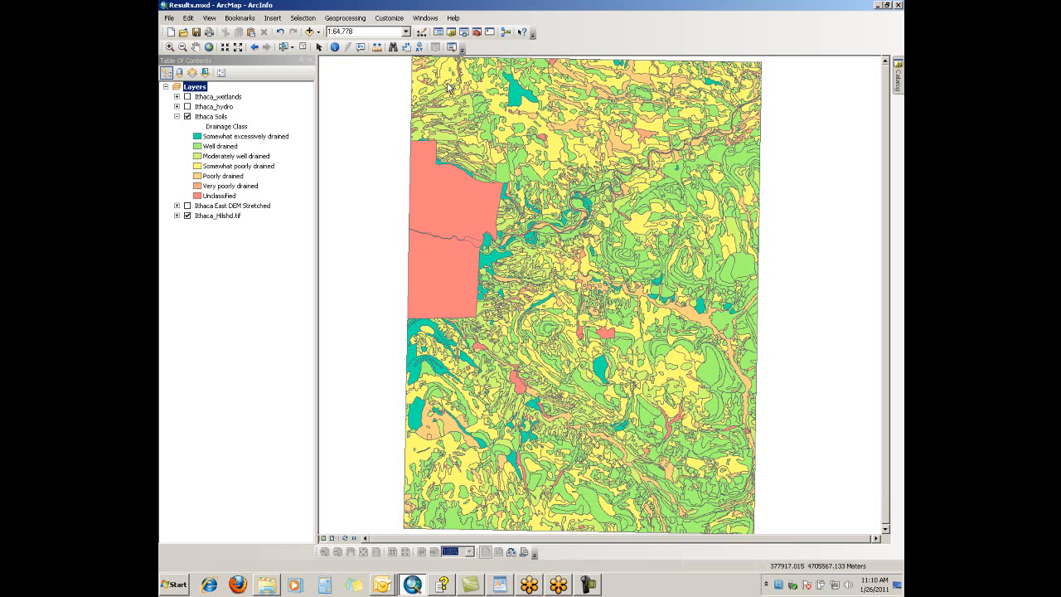
{"action": "left_click", "coordinate": [359, 23]}
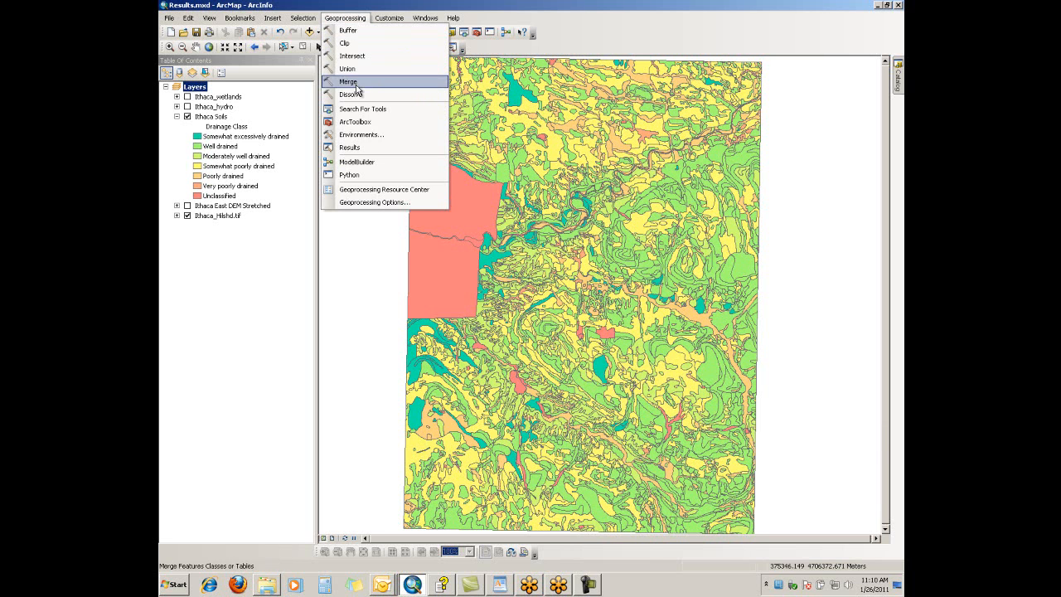
{"action": "left_click", "coordinate": [358, 97]}
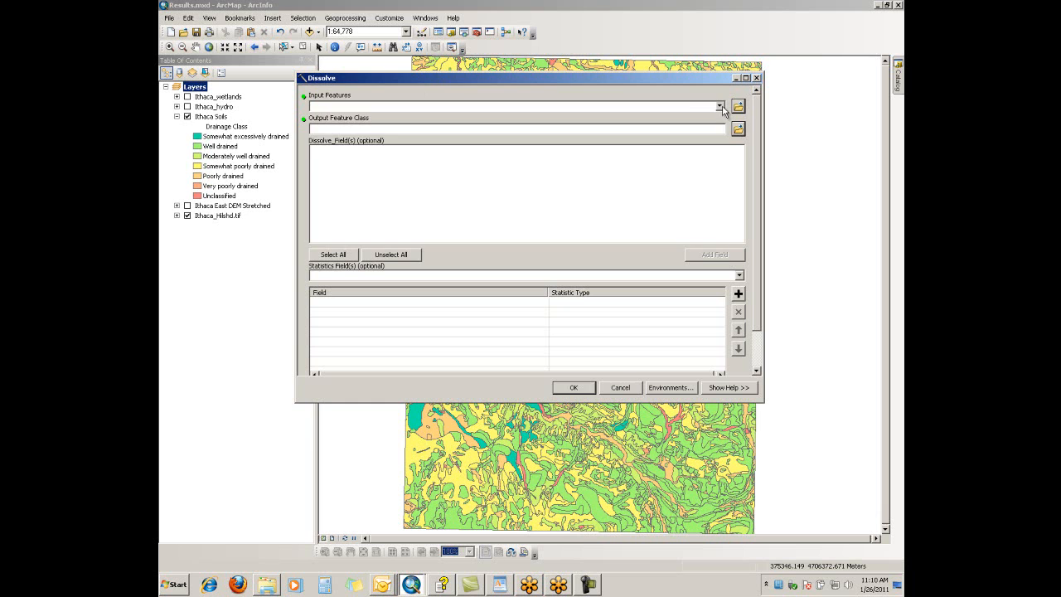
{"action": "left_click", "coordinate": [719, 106]}
{"action": "left_click", "coordinate": [352, 135]}
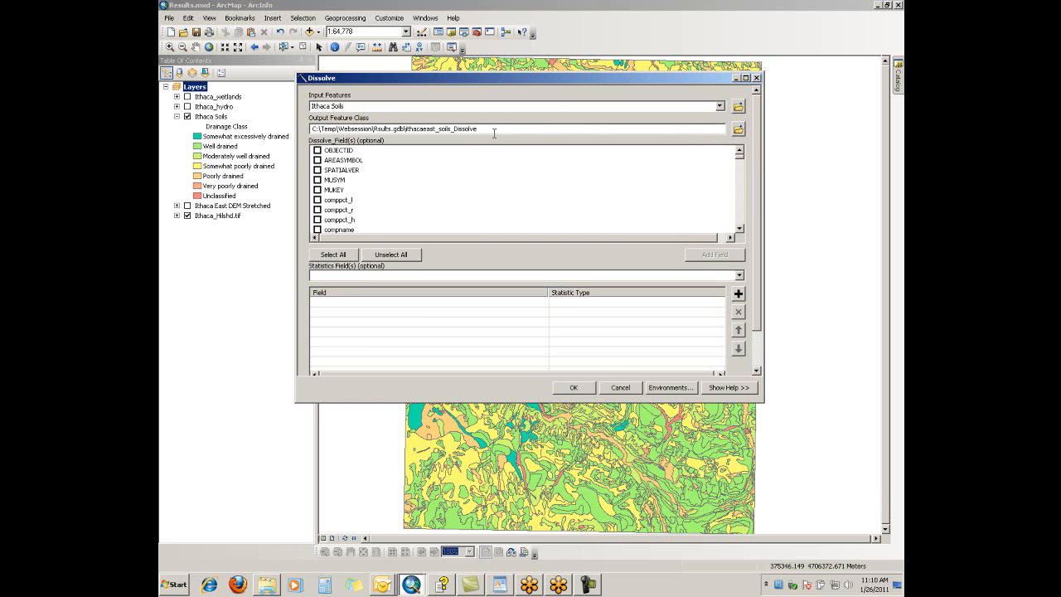
Save the Dissolve output feature class as soils_drainage in Rsults.gdb
{"action": "left_click", "coordinate": [738, 129]}
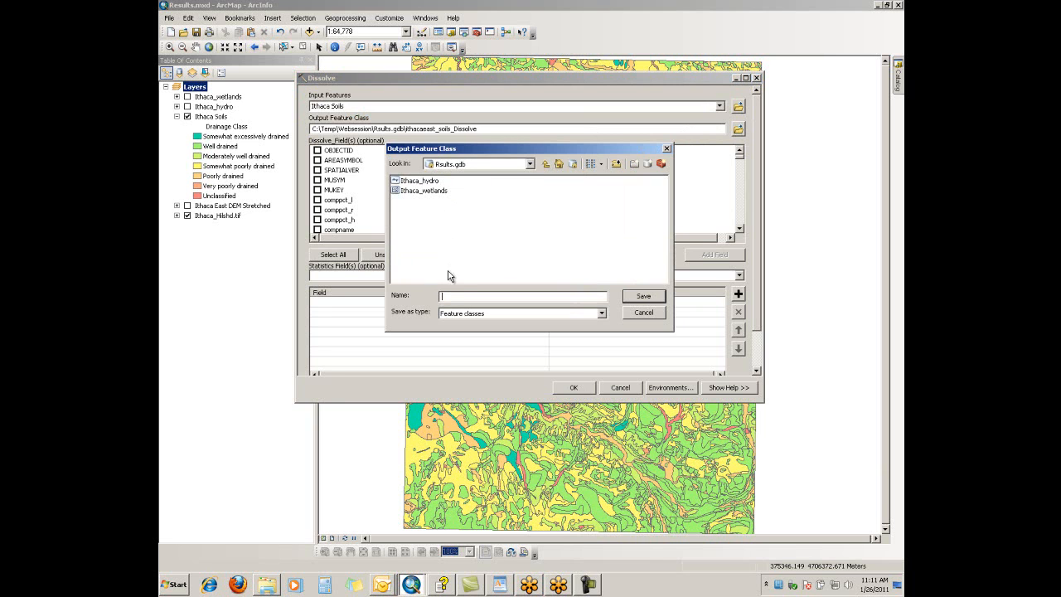
{"action": "type", "text": "soils_drainage"}
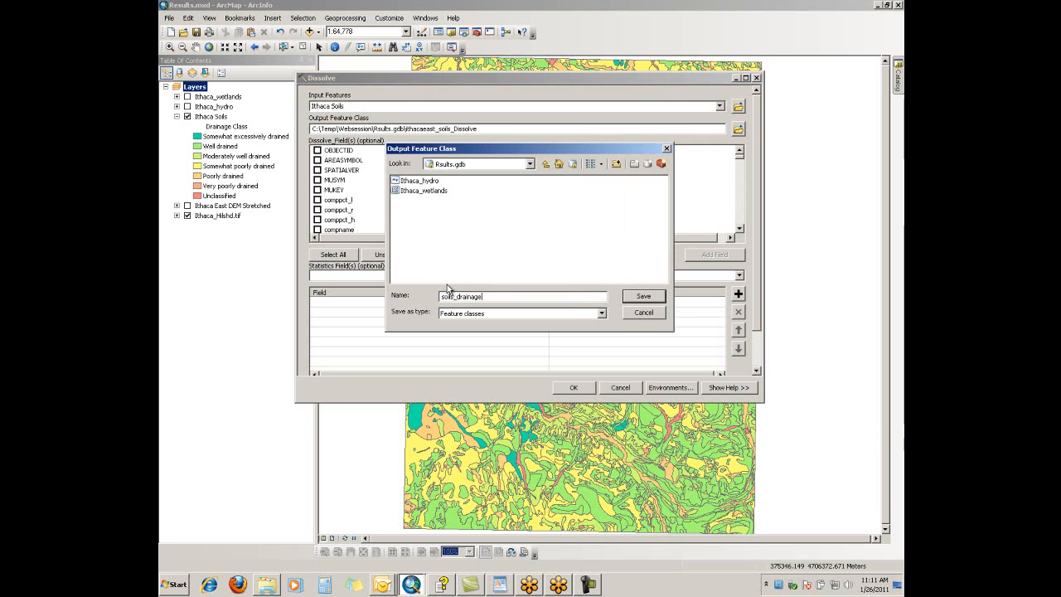
{"action": "left_click", "coordinate": [645, 300]}
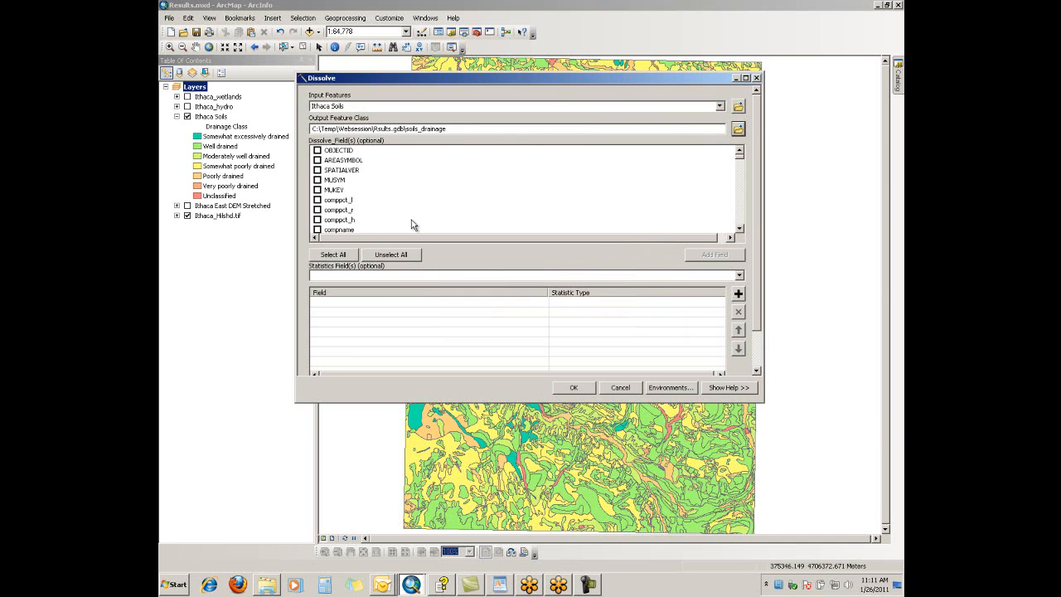
Choose drainagecl as the dissolve field, run the Dissolve tool and dismiss its completion notice
{"action": "left_click", "coordinate": [741, 228]}
{"action": "left_click", "coordinate": [740, 230]}
{"action": "left_click", "coordinate": [740, 229]}
{"action": "left_click", "coordinate": [740, 230]}
{"action": "left_click", "coordinate": [740, 229]}
{"action": "left_click", "coordinate": [740, 229]}
{"action": "left_click", "coordinate": [741, 230]}
{"action": "left_click", "coordinate": [741, 229]}
{"action": "left_click", "coordinate": [740, 229]}
{"action": "left_click", "coordinate": [740, 230]}
{"action": "left_click", "coordinate": [740, 230]}
{"action": "left_click", "coordinate": [740, 230]}
{"action": "left_click", "coordinate": [740, 230]}
{"action": "left_click", "coordinate": [741, 230]}
{"action": "left_click", "coordinate": [741, 229]}
{"action": "left_click", "coordinate": [740, 230]}
{"action": "left_click", "coordinate": [740, 230]}
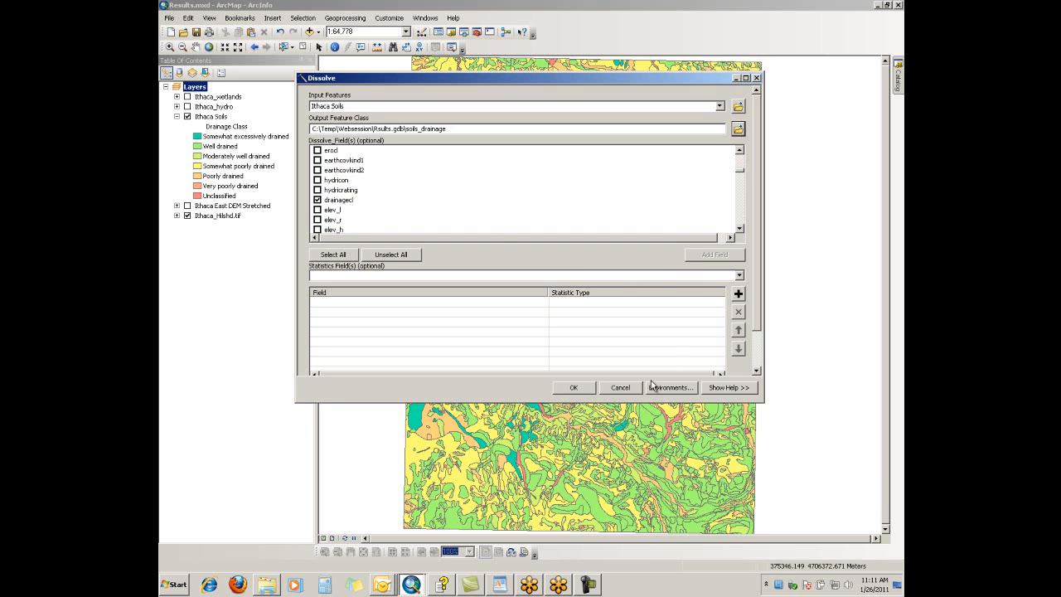
{"action": "left_click", "coordinate": [573, 387]}
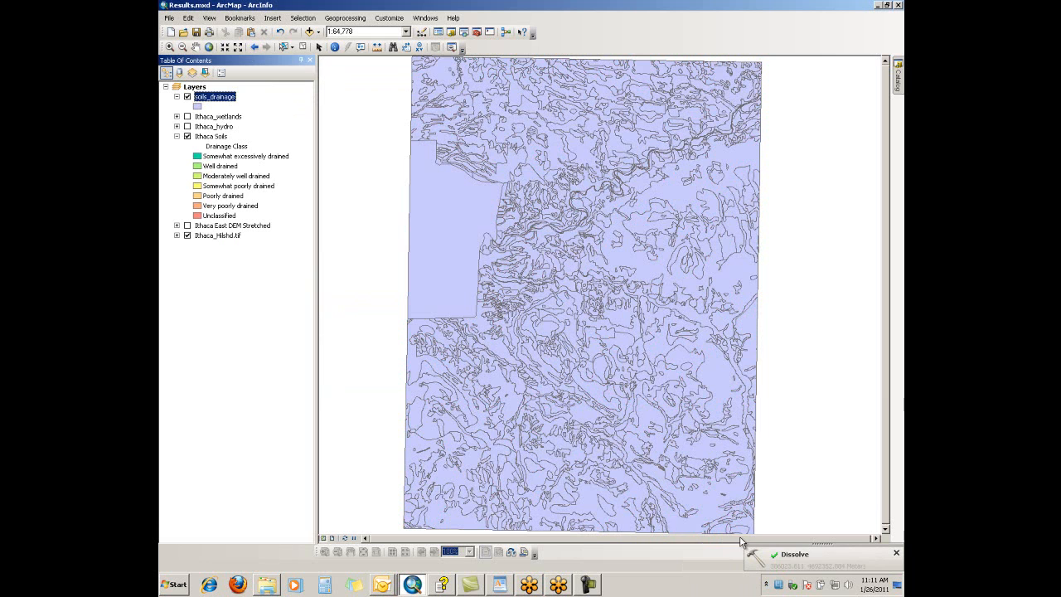
{"action": "left_click", "coordinate": [897, 553]}
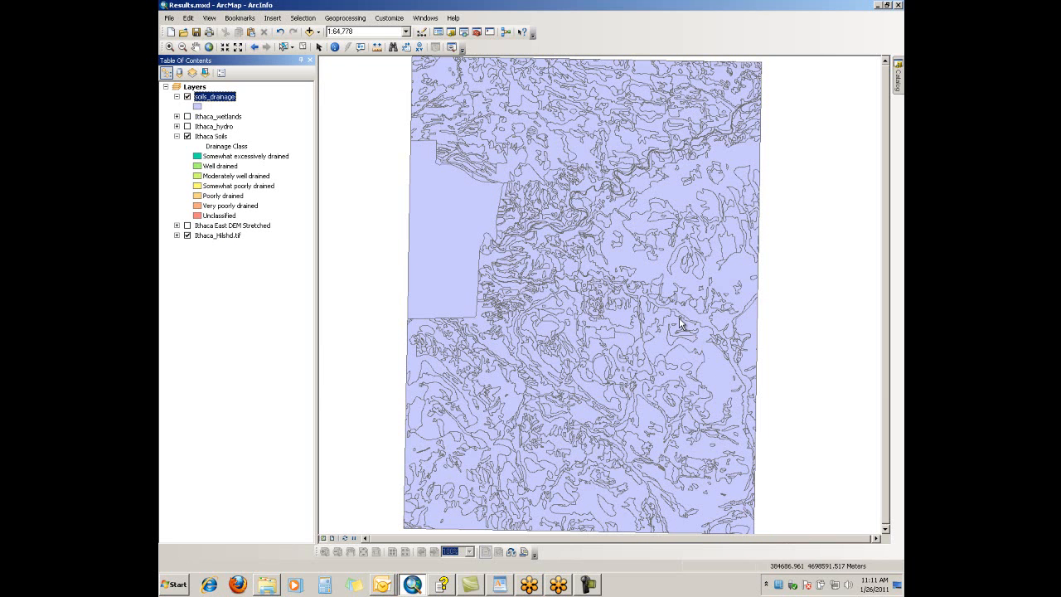
Import the complete symbology of Ithaca Soils into the soils_drainage layer, matching on the drainagecl field
{"action": "right_click", "coordinate": [209, 101]}
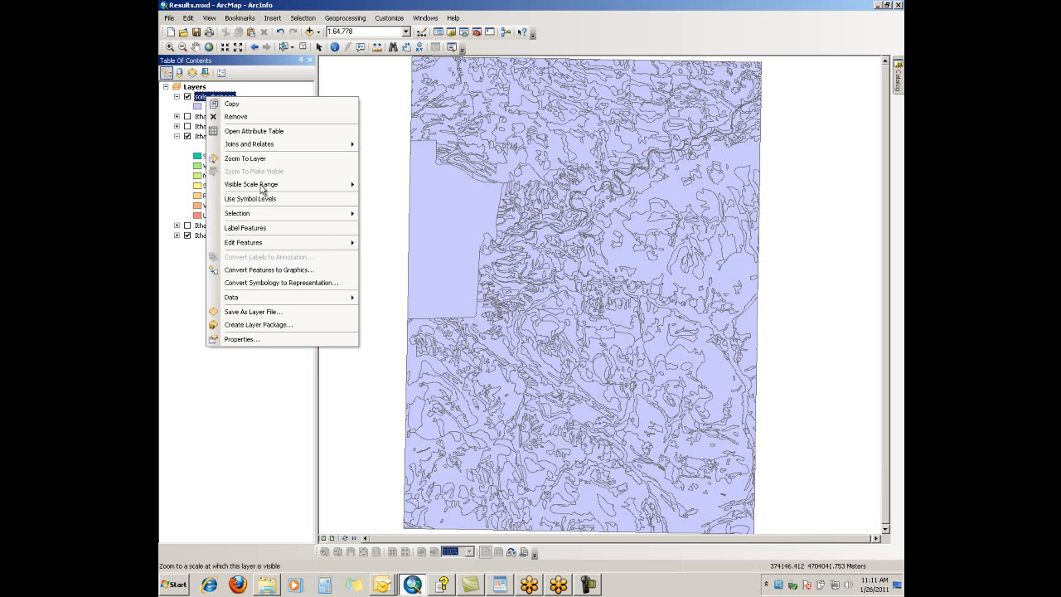
{"action": "left_click", "coordinate": [276, 339]}
{"action": "left_click", "coordinate": [473, 159]}
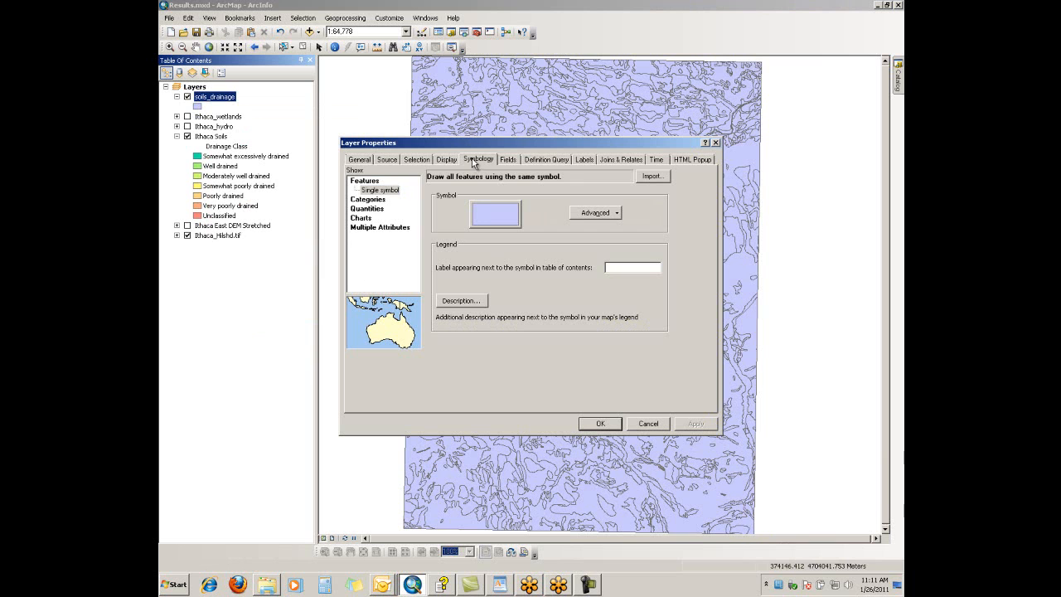
{"action": "left_click", "coordinate": [653, 176]}
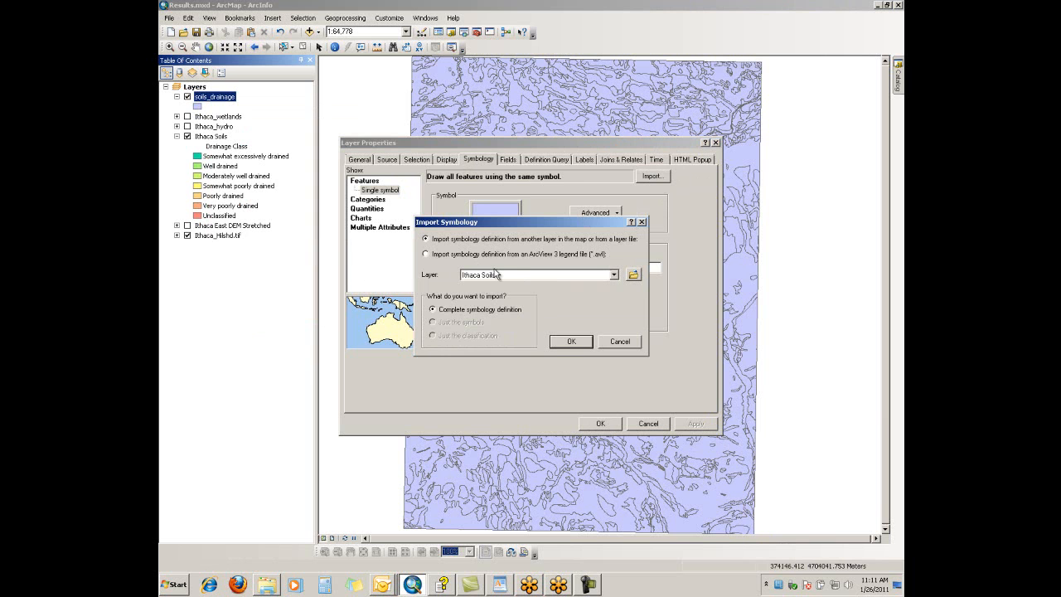
{"action": "left_click", "coordinate": [573, 345]}
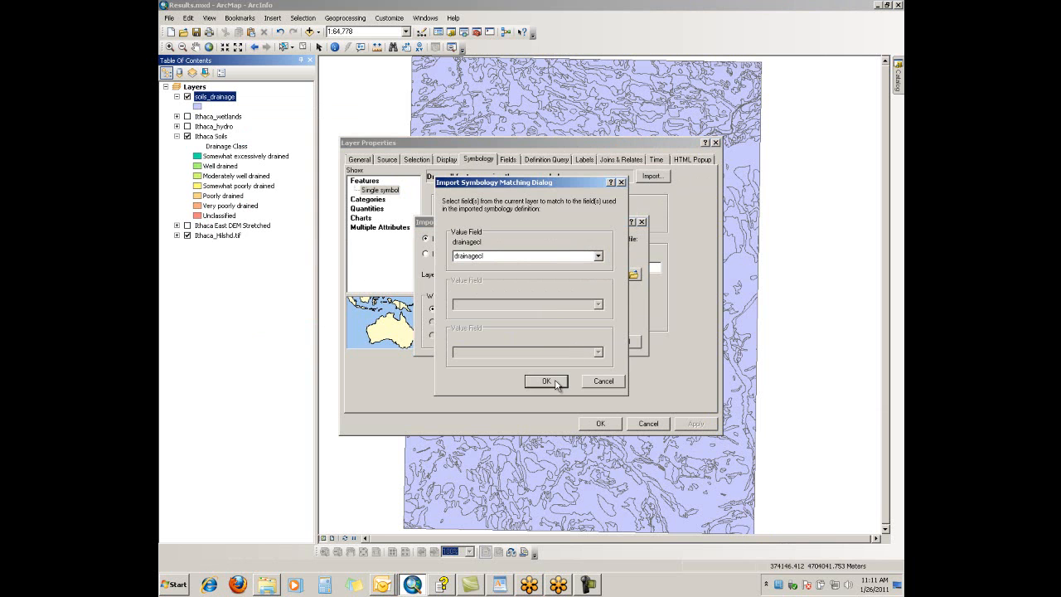
{"action": "left_click", "coordinate": [560, 382]}
{"action": "left_click", "coordinate": [601, 424]}
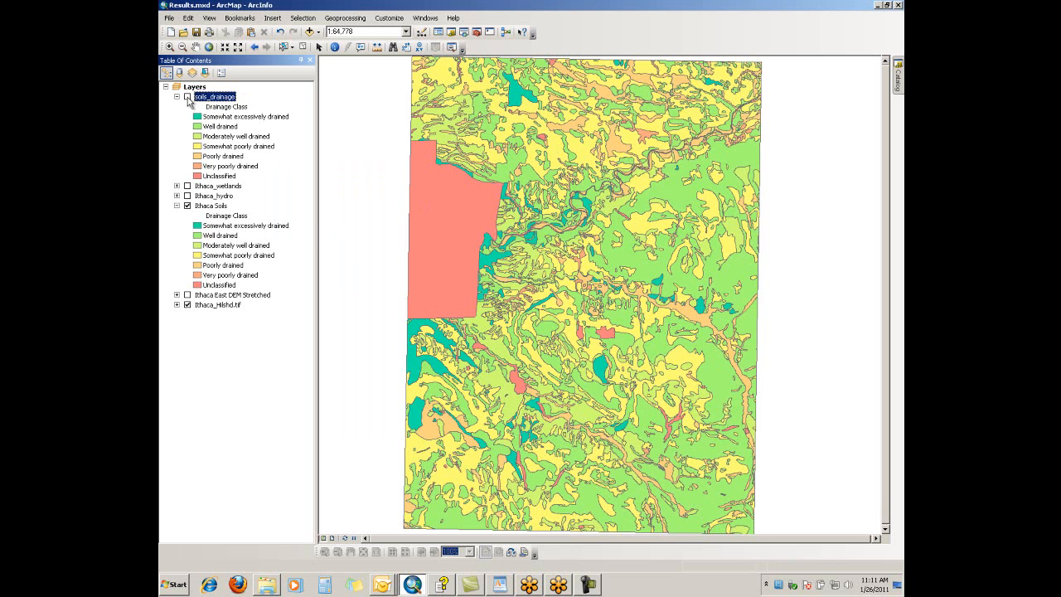
Compare soils_drainage with the original soils by toggling its visibility, and collapse the legends of both soil layers
{"action": "left_click", "coordinate": [188, 97]}
{"action": "left_click", "coordinate": [188, 97]}
{"action": "left_click", "coordinate": [177, 97]}
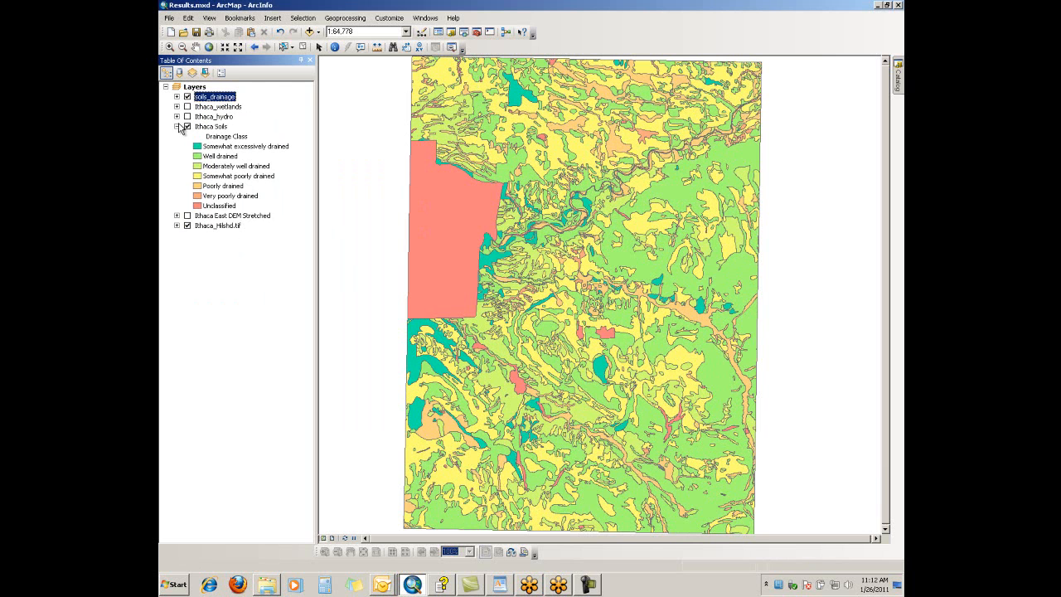
{"action": "left_click", "coordinate": [177, 126]}
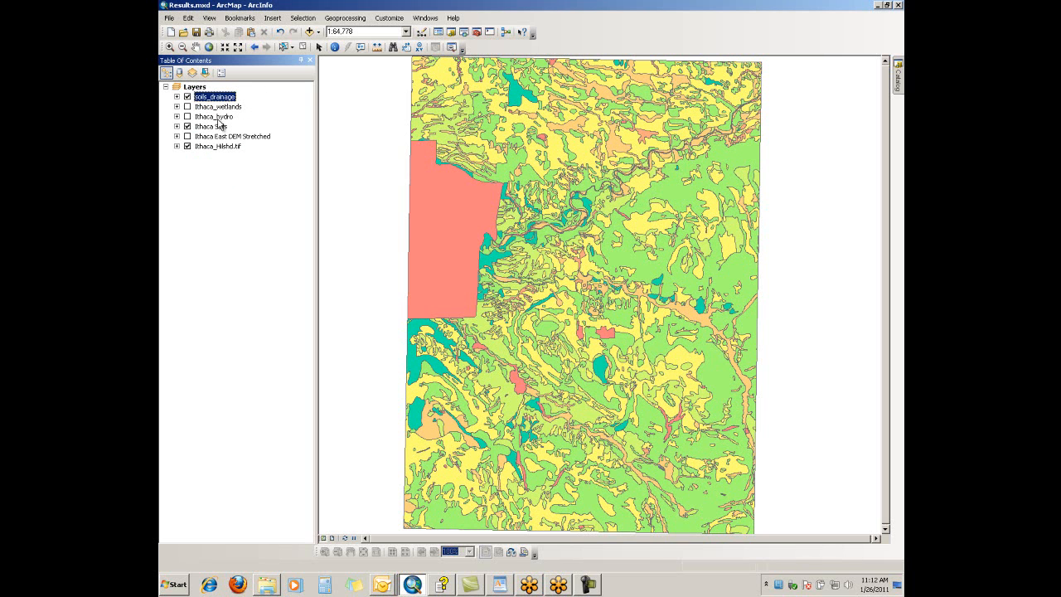
Preview the Ithaca_hydro layer over the original soils, and leave Ithaca_wetlands displayed with soils_drainage and Ithaca_hydro hidden
{"action": "left_click", "coordinate": [187, 116]}
{"action": "left_click", "coordinate": [187, 96]}
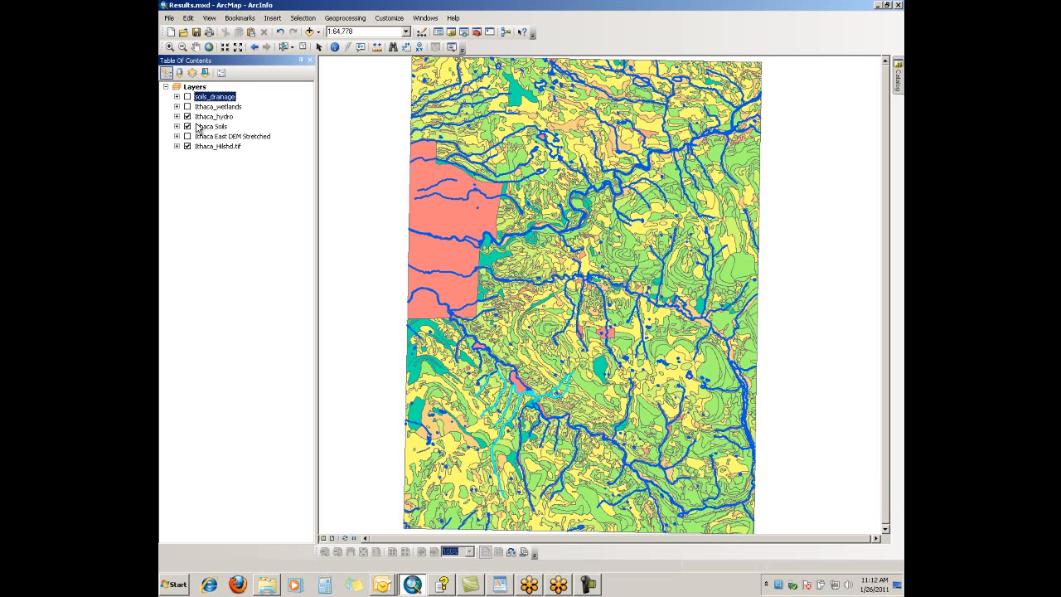
{"action": "left_click", "coordinate": [188, 116]}
{"action": "left_click", "coordinate": [187, 107]}
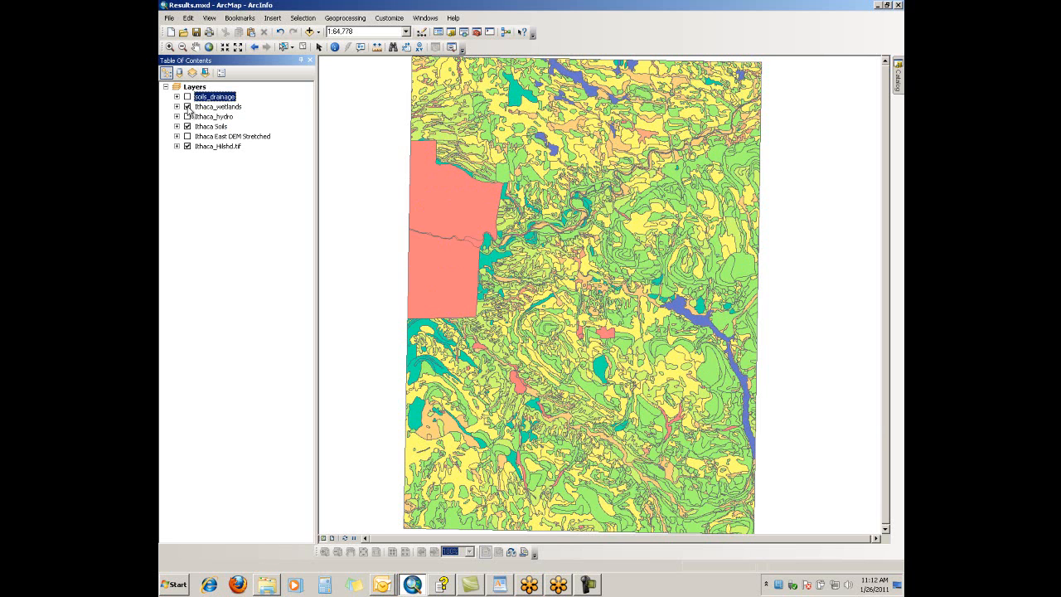
Start the Buffer tool on Ithaca_wetlands and name the output feature class Ithaca_wetlands_Buf100
{"action": "left_click", "coordinate": [352, 20]}
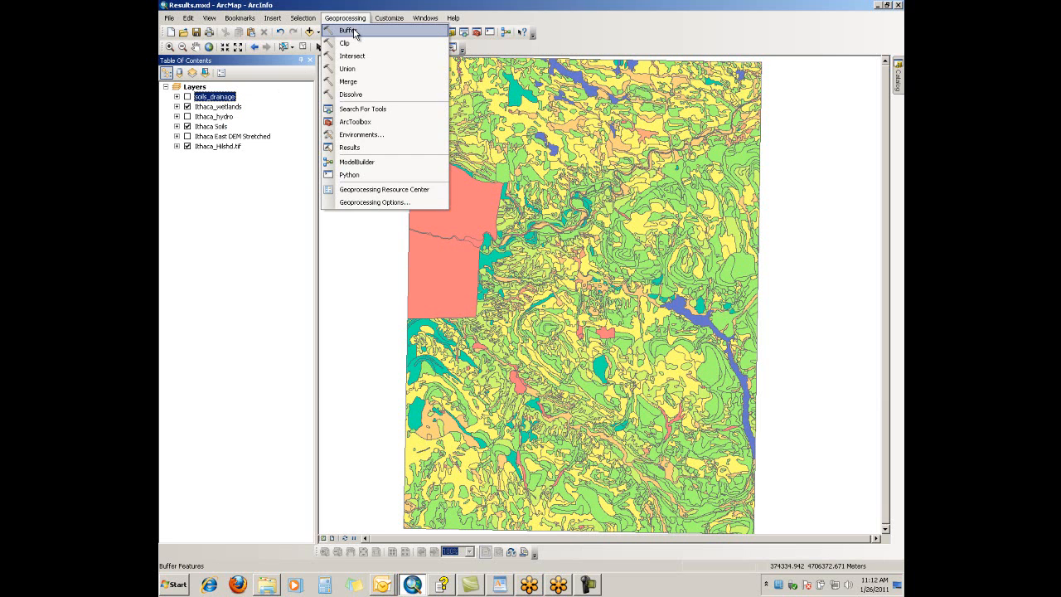
{"action": "left_click", "coordinate": [353, 32]}
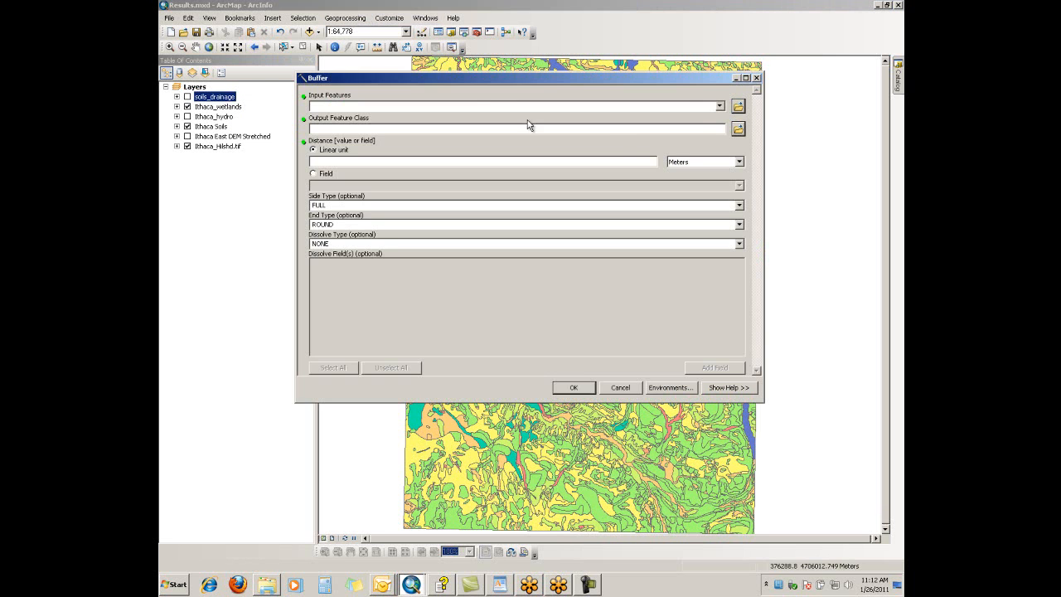
{"action": "left_click", "coordinate": [719, 106]}
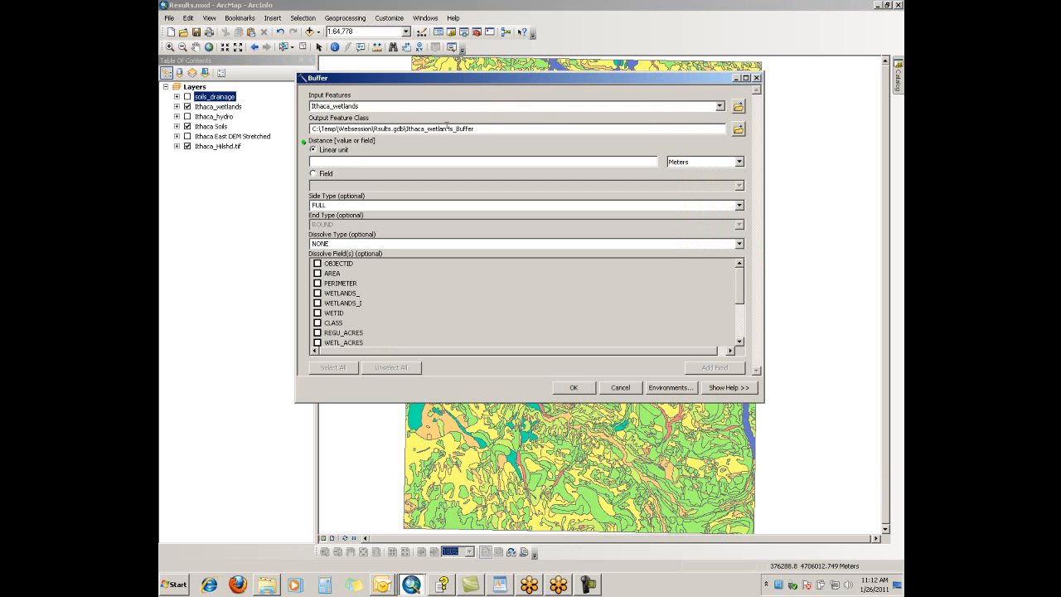
{"action": "key", "text": "BackSpace"}
{"action": "key", "text": "BackSpace"}
{"action": "key", "text": "BackSpace"}
{"action": "type", "text": "100"}
Set the buffer distance to 100 meters and run the Buffer tool
{"action": "left_click", "coordinate": [574, 162]}
{"action": "type", "text": "100"}
{"action": "left_click", "coordinate": [562, 388]}
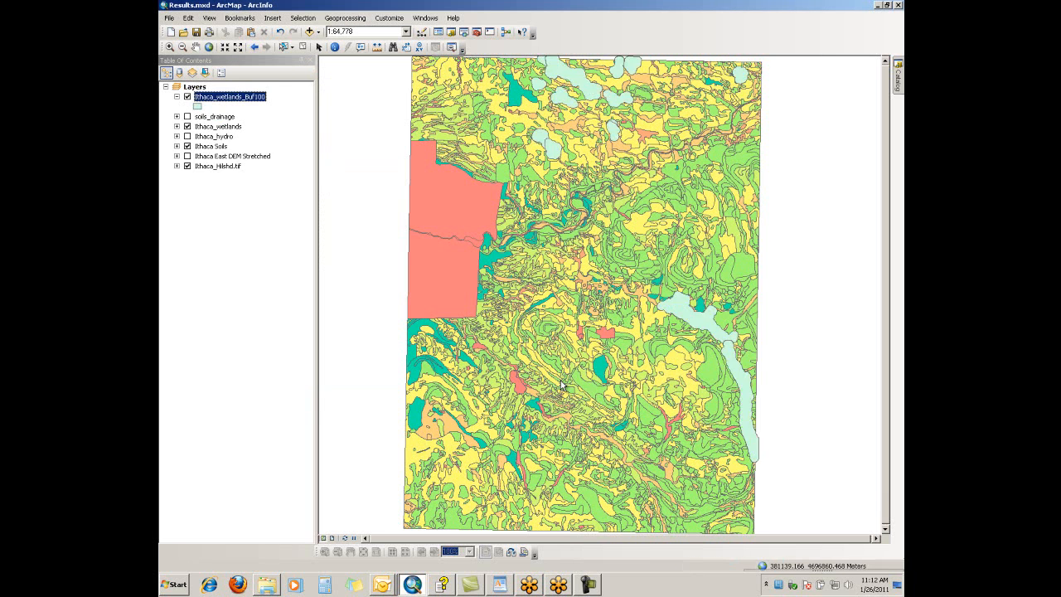
Move Ithaca_wetlands above Ithaca_wetlands_Buf100 in the layer order and compare the two layers around the northern wetlands
{"action": "left_click", "coordinate": [221, 120]}
{"action": "left_click_drag", "start_coordinate": [222, 126], "coordinate": [218, 96]}
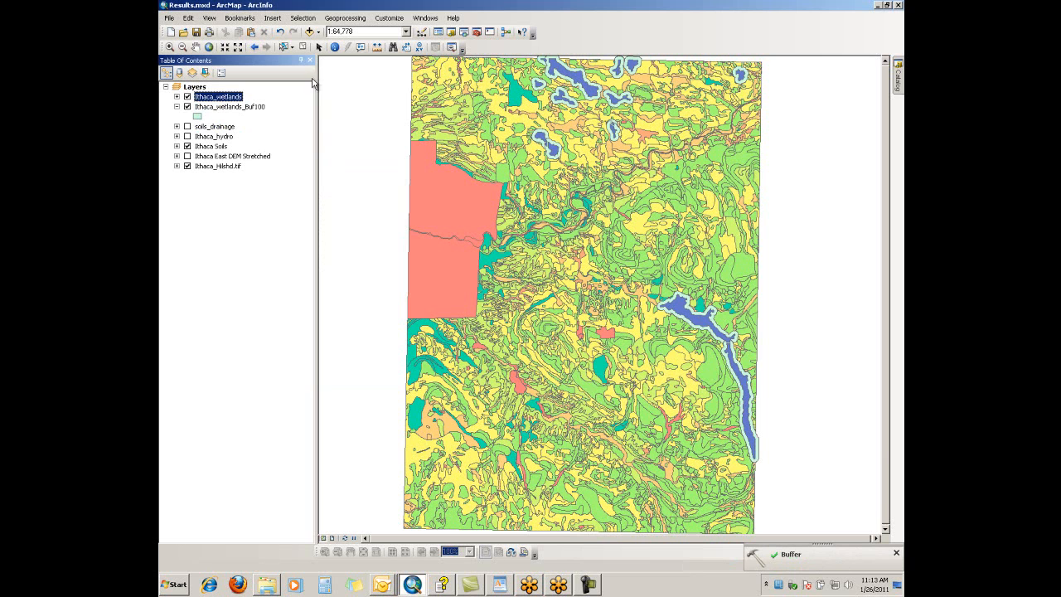
{"action": "left_click", "coordinate": [170, 47]}
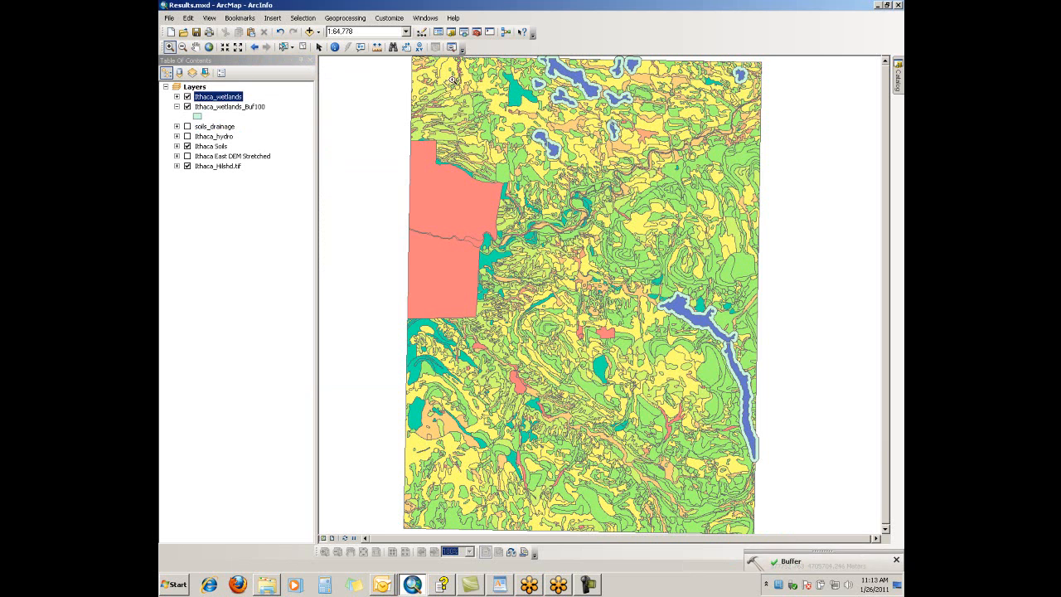
{"action": "left_click_drag", "start_coordinate": [517, 61], "coordinate": [650, 160]}
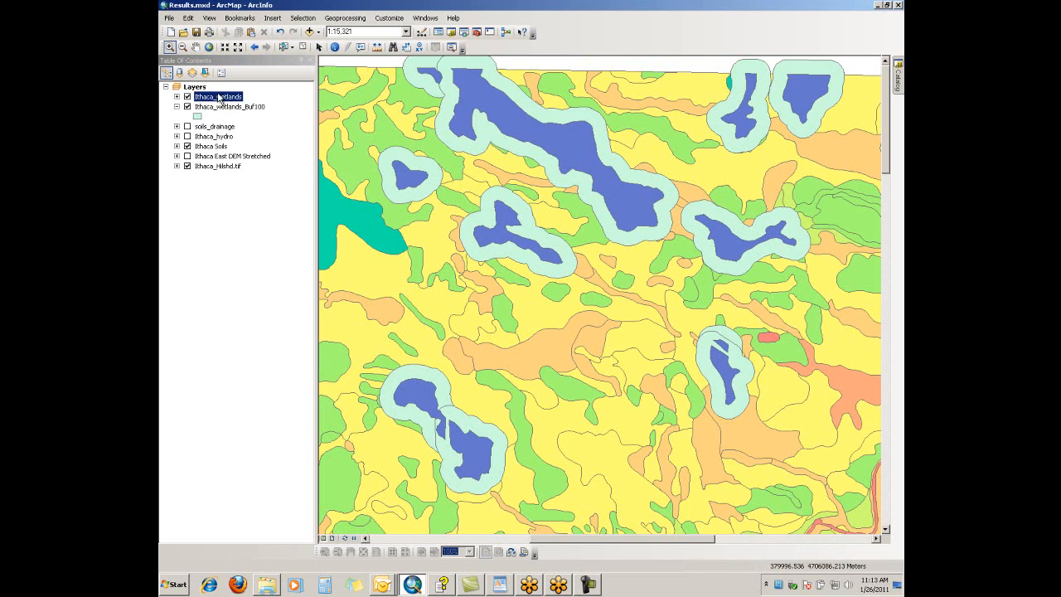
{"action": "left_click", "coordinate": [188, 97]}
{"action": "left_click", "coordinate": [188, 97]}
Open the geoprocessing Results window and enlarge it over the map
{"action": "left_click", "coordinate": [345, 18]}
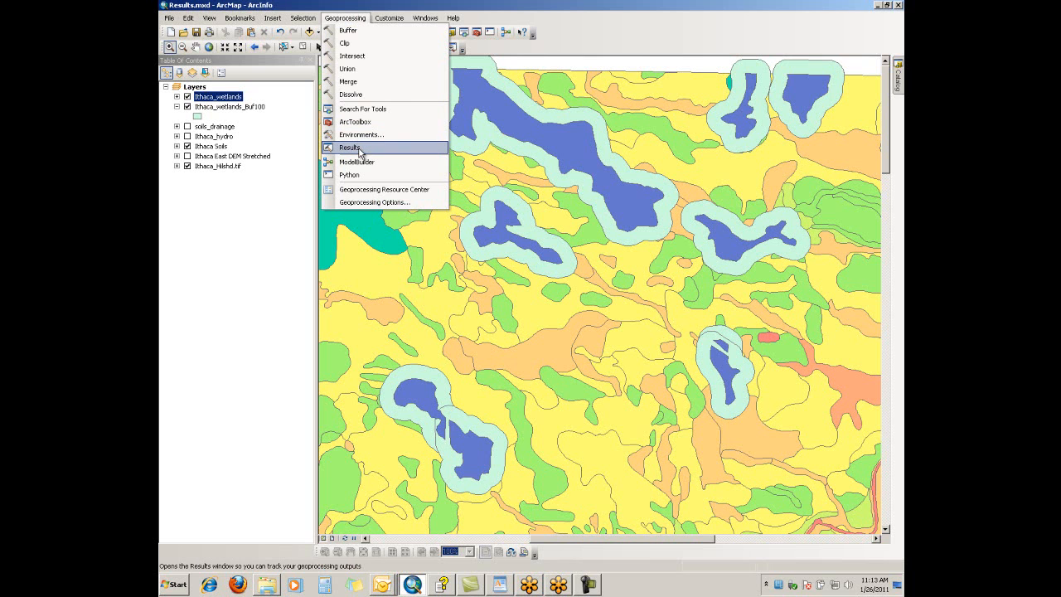
{"action": "left_click", "coordinate": [361, 154]}
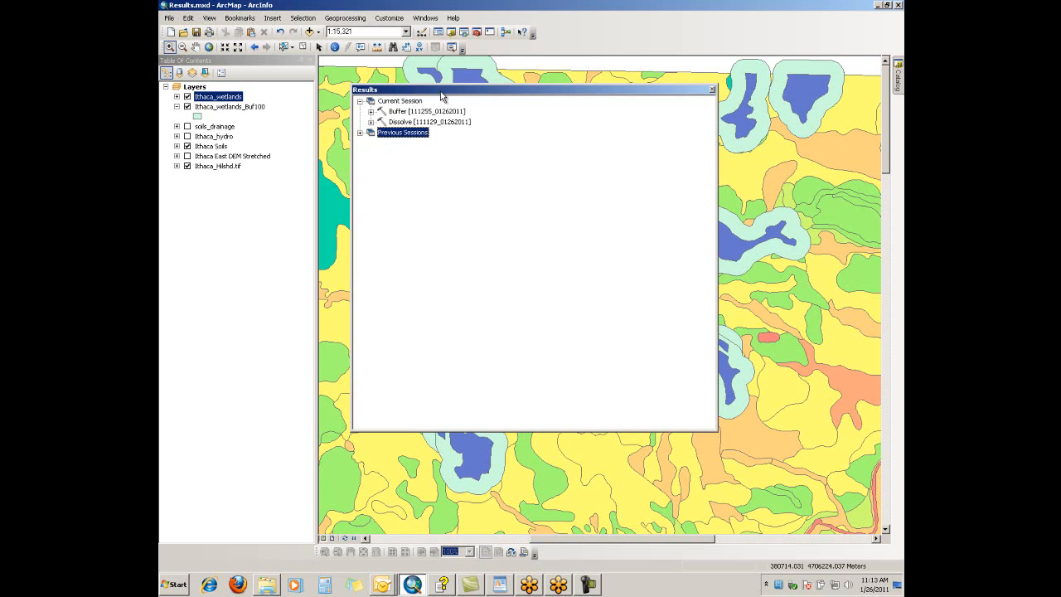
{"action": "mouse_move", "coordinate": [441, 94]}
{"action": "left_mouse_down"}
{"action": "mouse_move", "coordinate": [412, 89]}
{"action": "mouse_move", "coordinate": [443, 90]}
{"action": "left_mouse_up"}
{"action": "left_click_drag", "start_coordinate": [721, 426], "coordinate": [800, 505]}
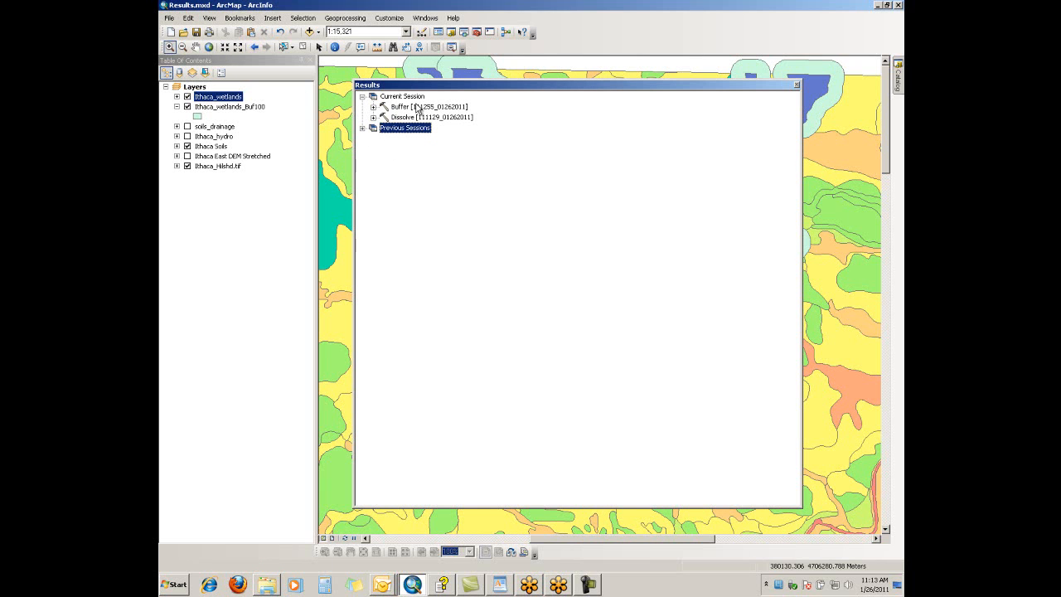
Examine the geoprocessing runs listed for today under Previous Sessions, and collapse the group again
{"action": "left_click", "coordinate": [362, 129]}
{"action": "left_click", "coordinate": [373, 140]}
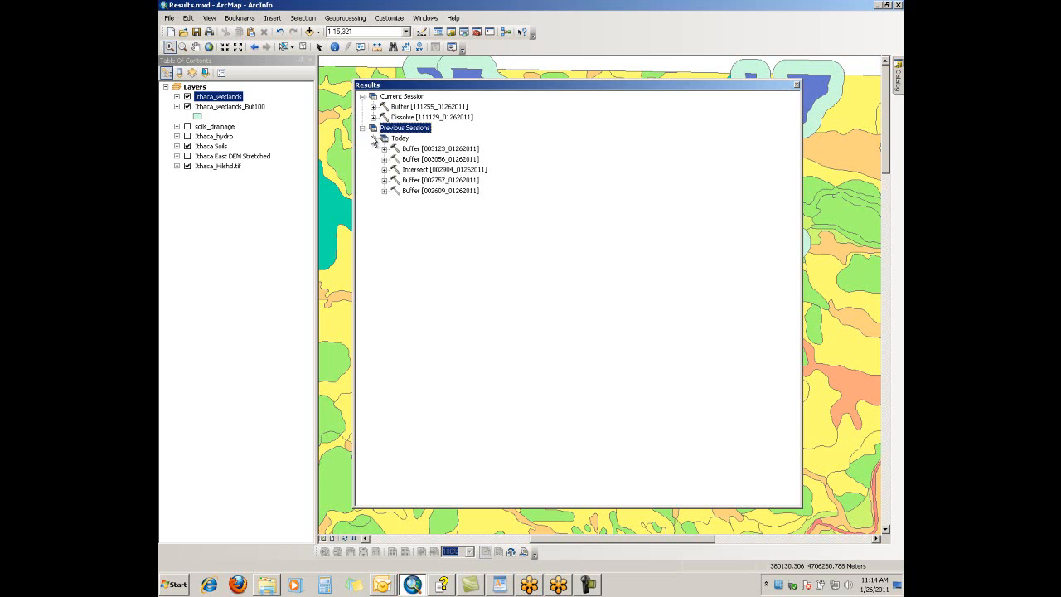
{"action": "left_click", "coordinate": [373, 139]}
{"action": "left_click", "coordinate": [362, 129]}
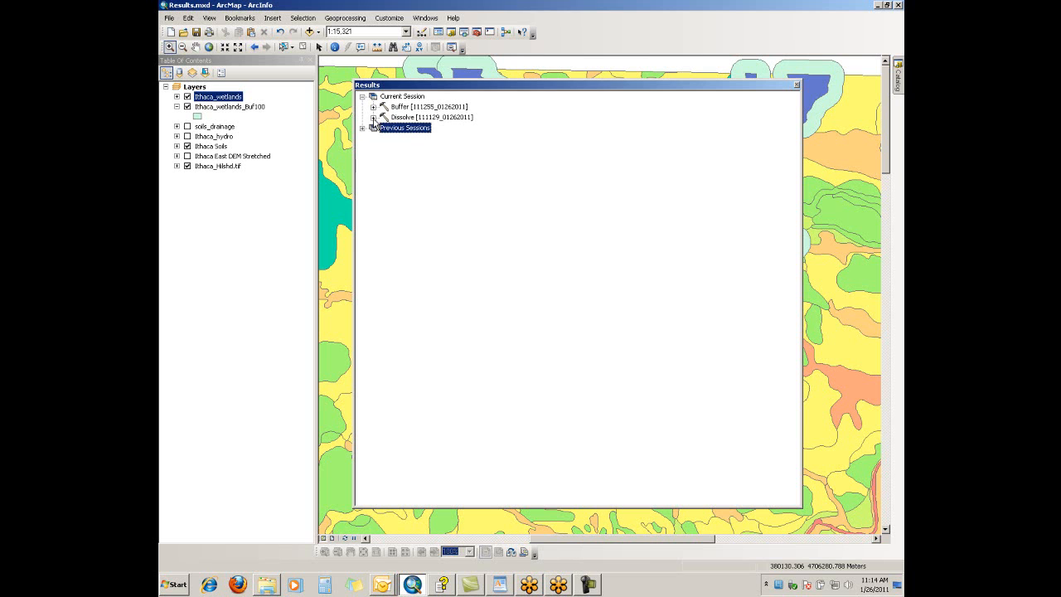
Examine the inputs, environments and messages recorded for the current session's Dissolve result
{"action": "left_click", "coordinate": [373, 118]}
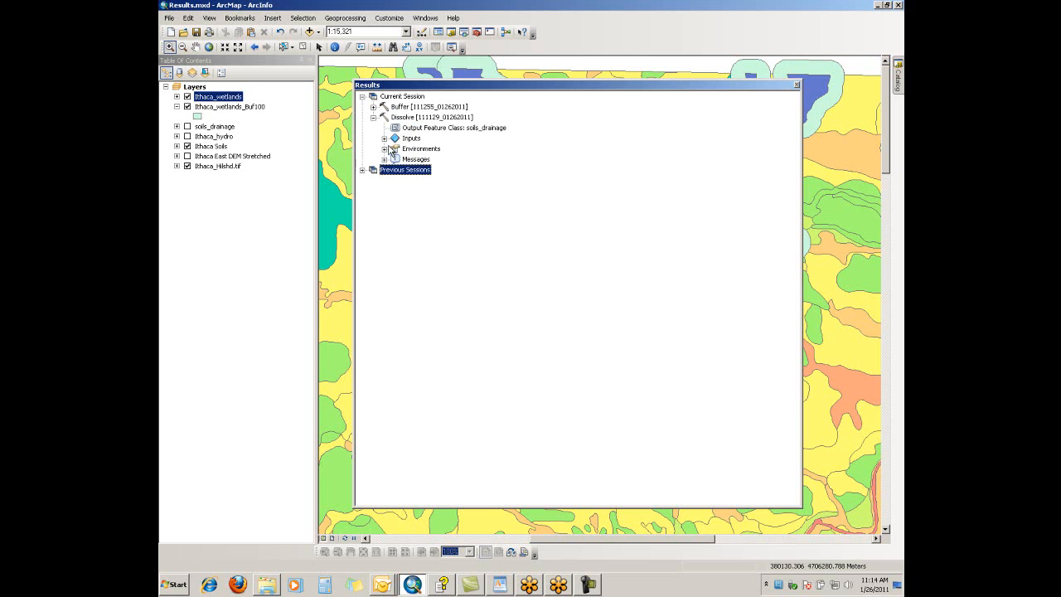
{"action": "left_click", "coordinate": [384, 139]}
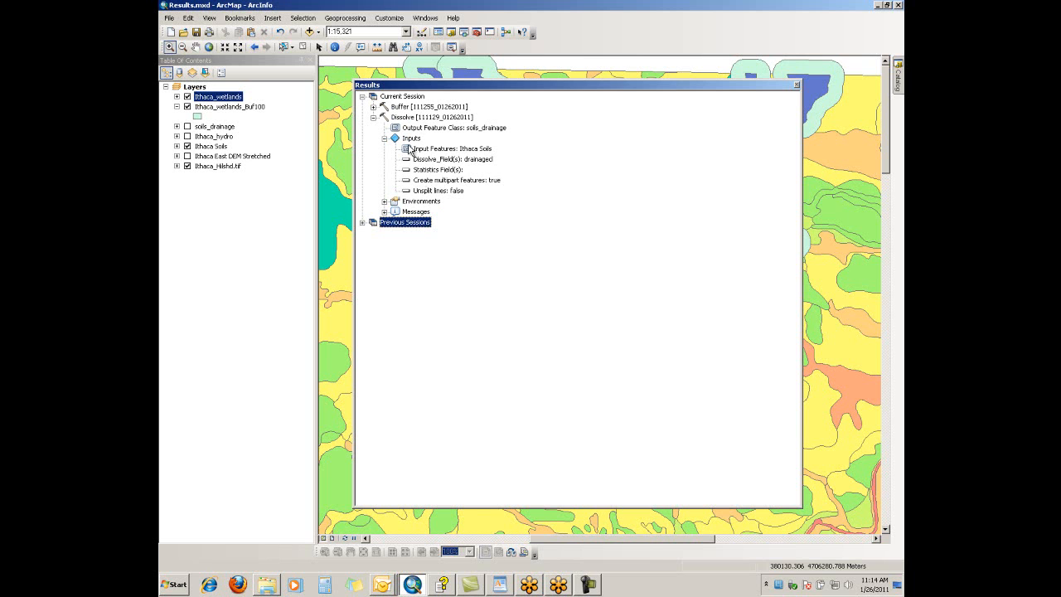
{"action": "left_click", "coordinate": [384, 201]}
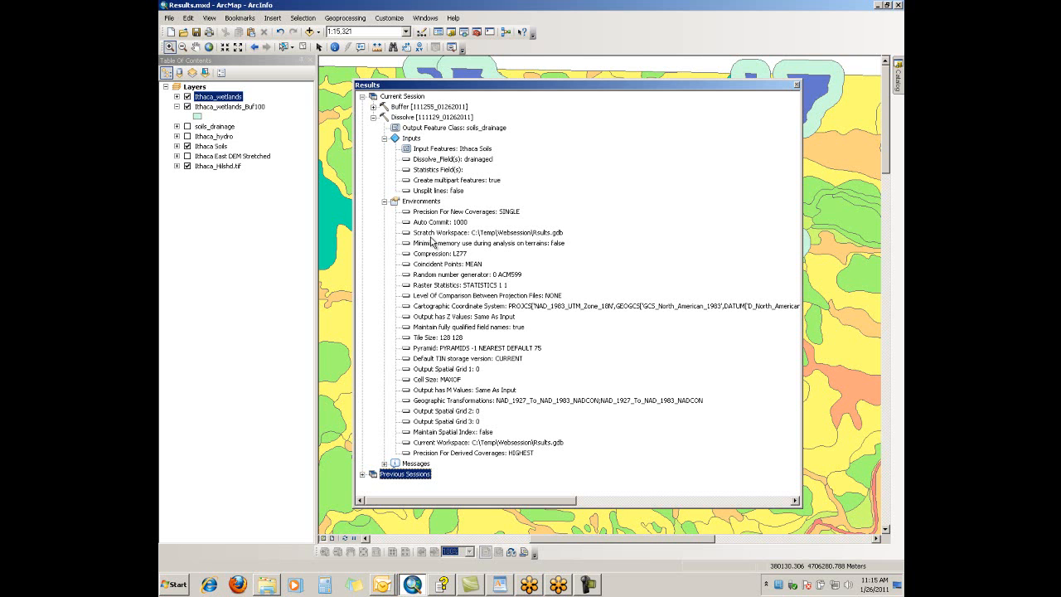
{"action": "left_click", "coordinate": [384, 465]}
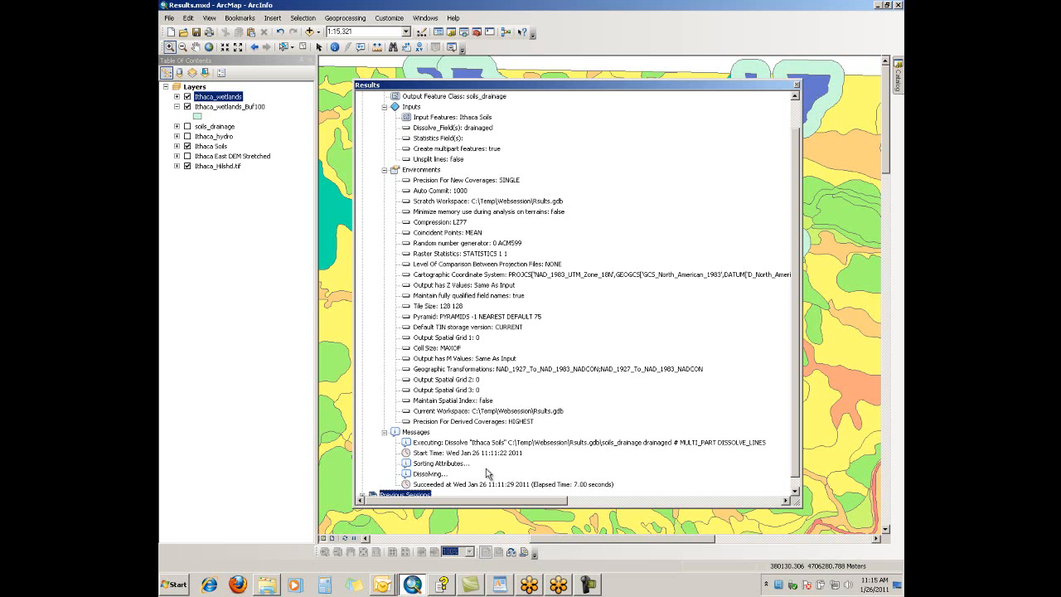
Collapse the Dissolve result and examine the output and inputs recorded for the current session's Buffer result
{"action": "scroll", "coordinate": [502, 277], "scroll_direction": "up", "scroll_amount": 1}
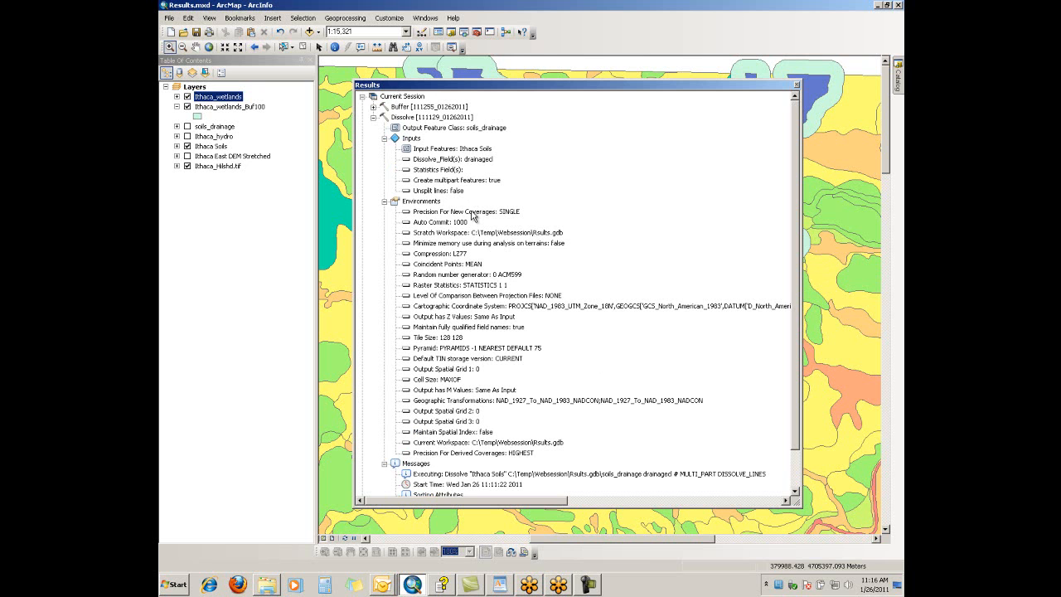
{"action": "left_click", "coordinate": [384, 137]}
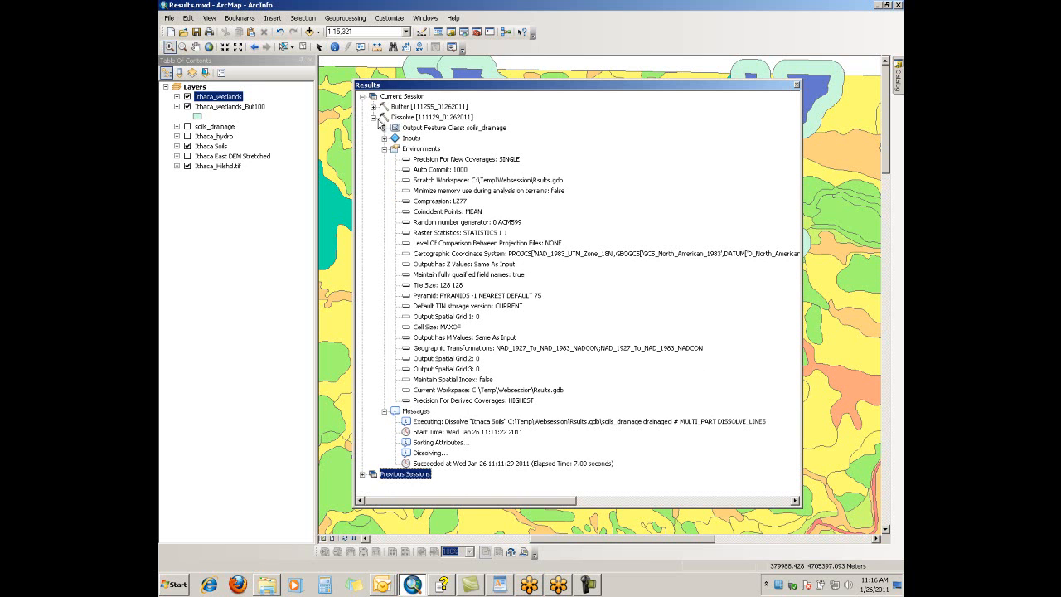
{"action": "left_click", "coordinate": [374, 117]}
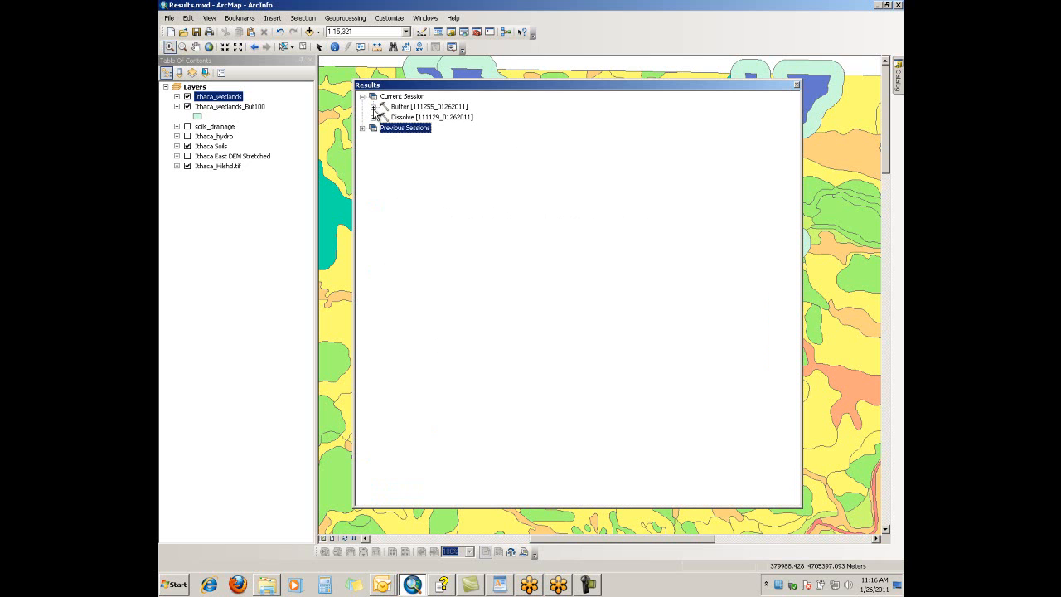
{"action": "left_click", "coordinate": [374, 107]}
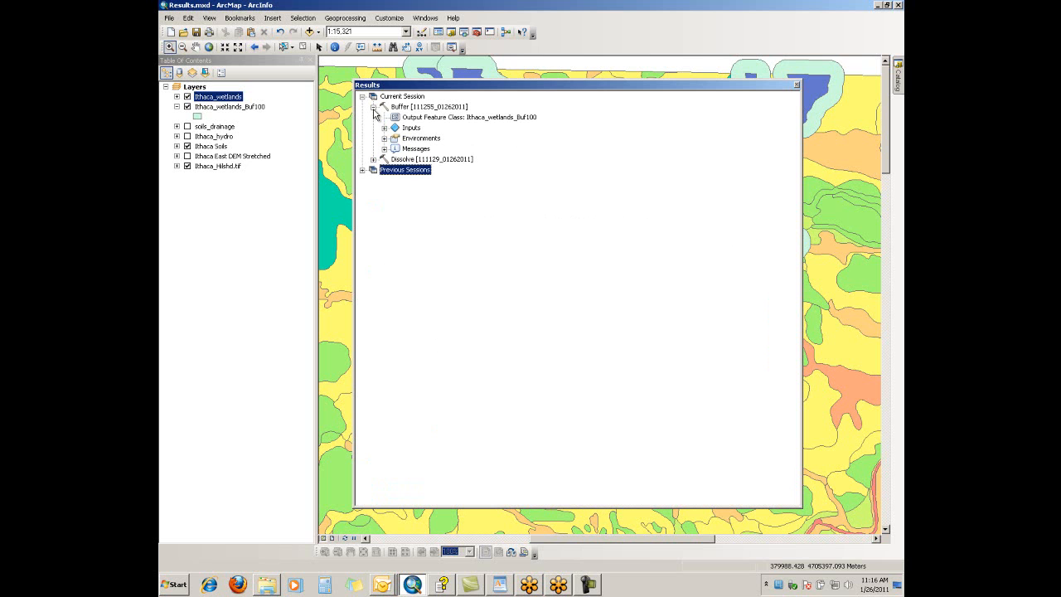
{"action": "left_click_drag", "start_coordinate": [498, 86], "coordinate": [480, 82]}
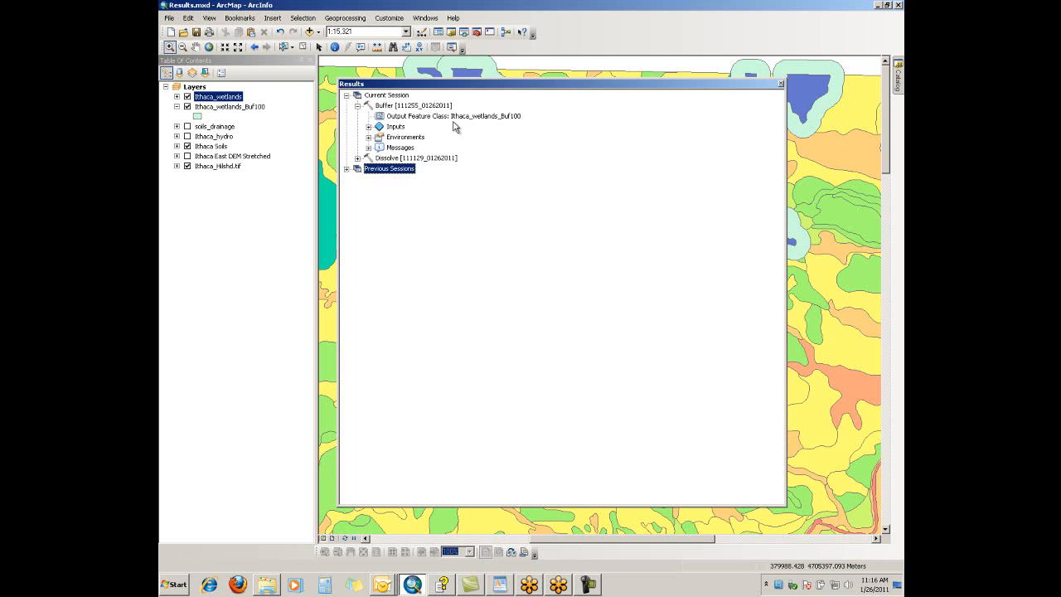
{"action": "left_click", "coordinate": [368, 127]}
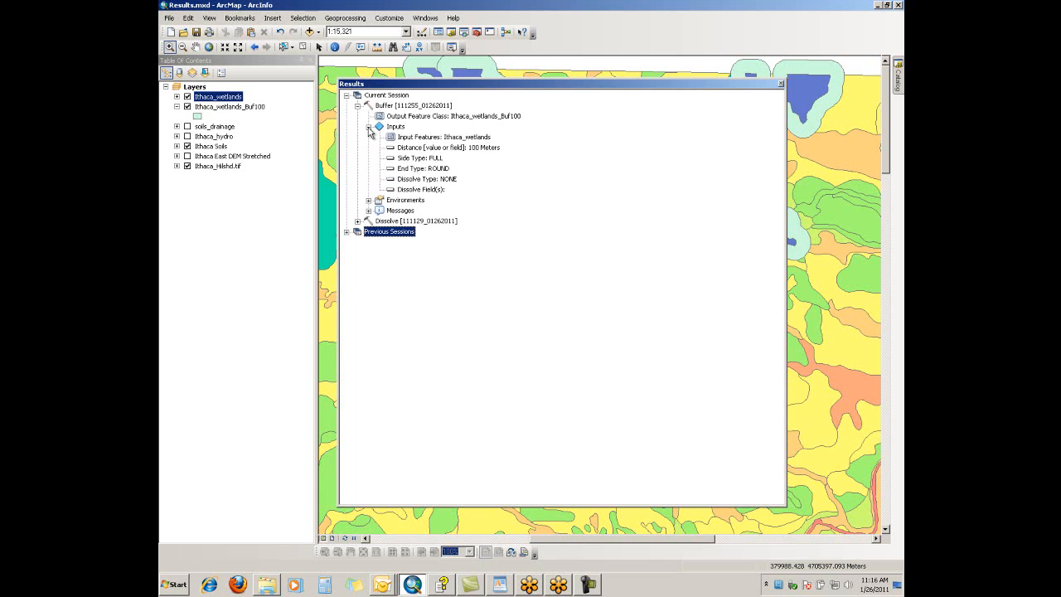
{"action": "left_click", "coordinate": [368, 128]}
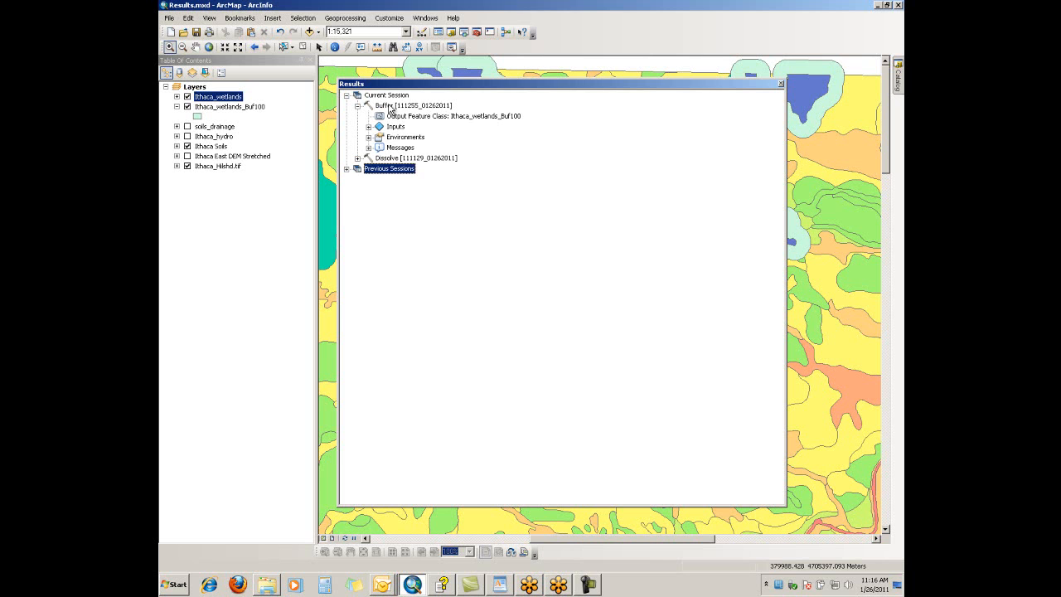
Rerun the recorded Buffer on Ithaca_wetlands with a distance of 100 Feet, naming the output Ithaca_wetlands_Buf100ft
{"action": "double_click", "coordinate": [389, 107]}
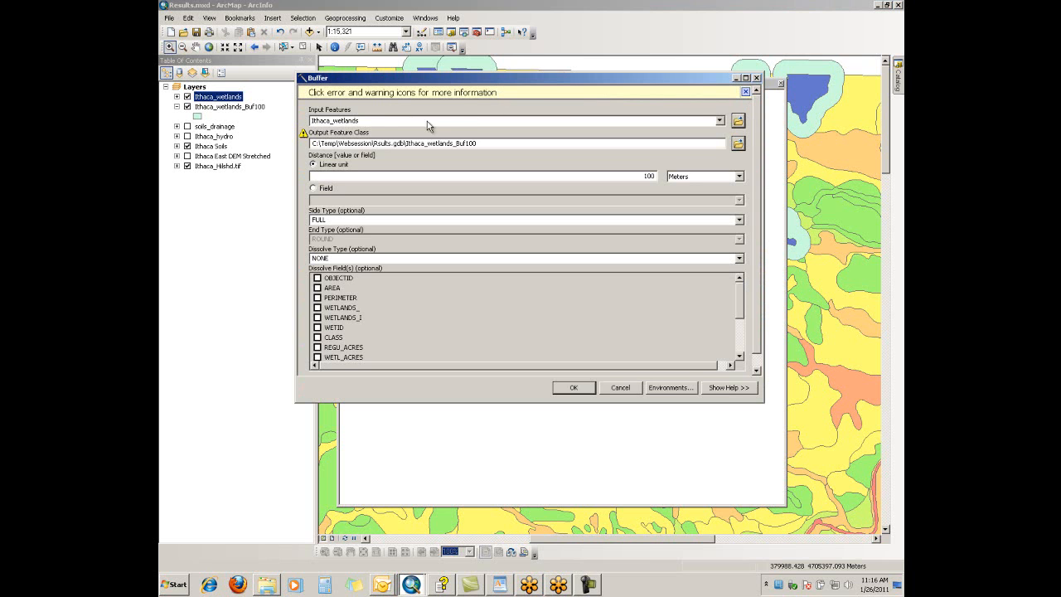
{"action": "mouse_move", "coordinate": [307, 141]}
{"action": "left_click_drag", "start_coordinate": [564, 82], "coordinate": [562, 160]}
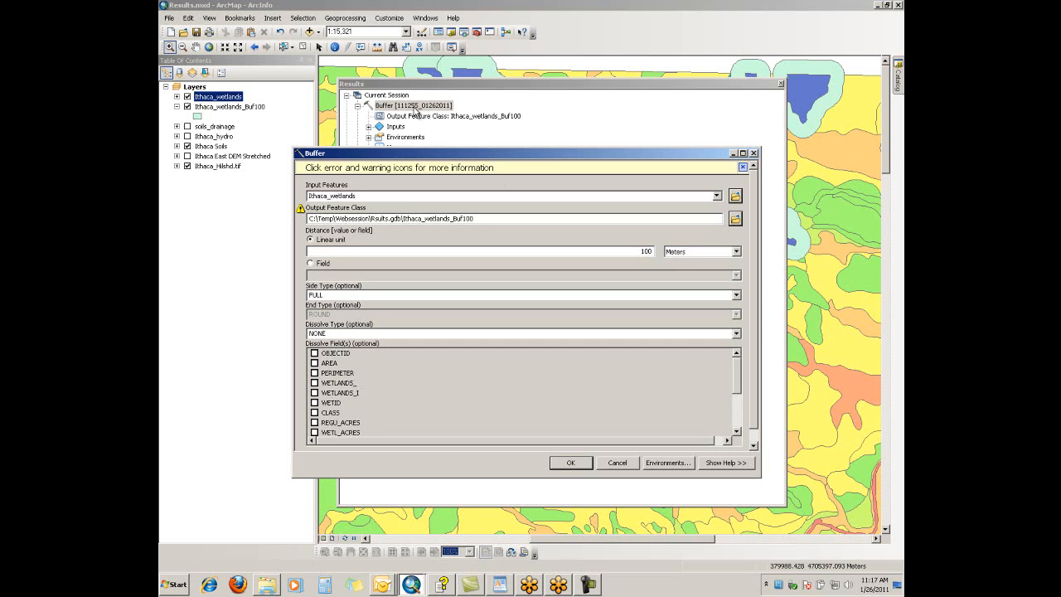
{"action": "left_click", "coordinate": [734, 251]}
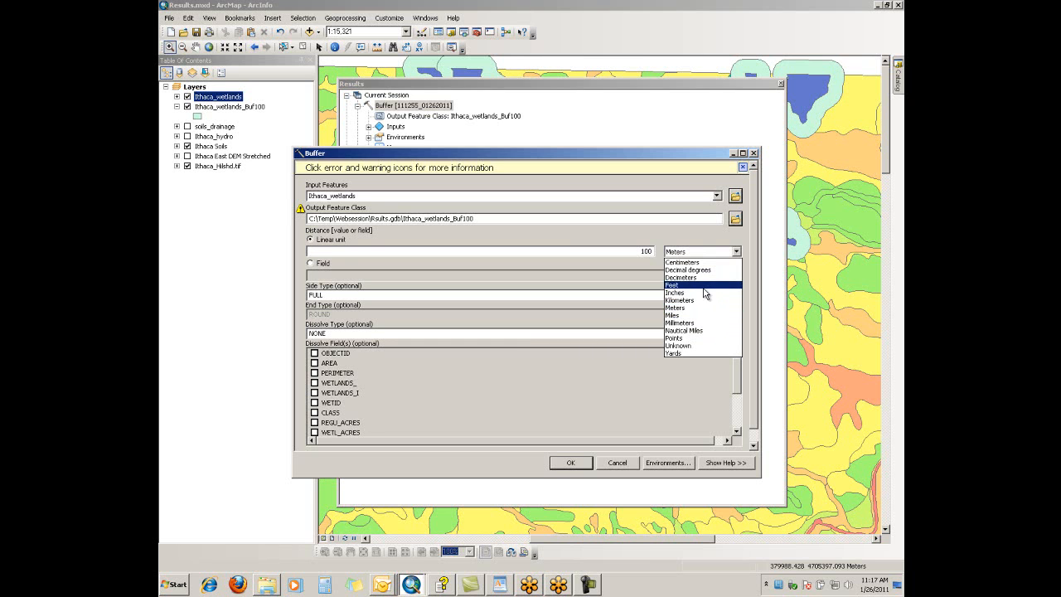
{"action": "left_click", "coordinate": [703, 285]}
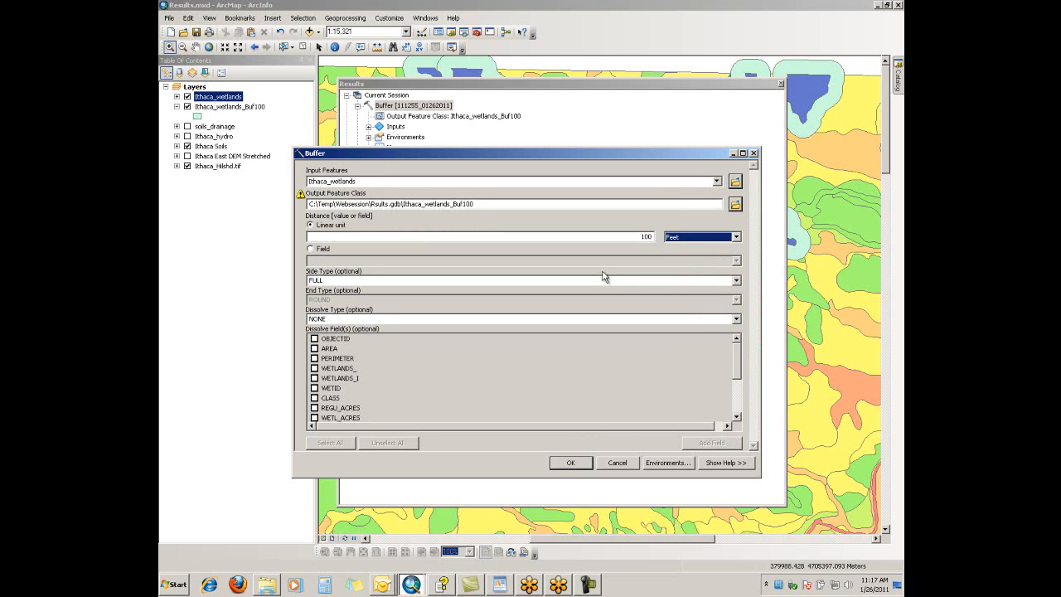
{"action": "left_click", "coordinate": [479, 204]}
{"action": "type", "text": "ft"}
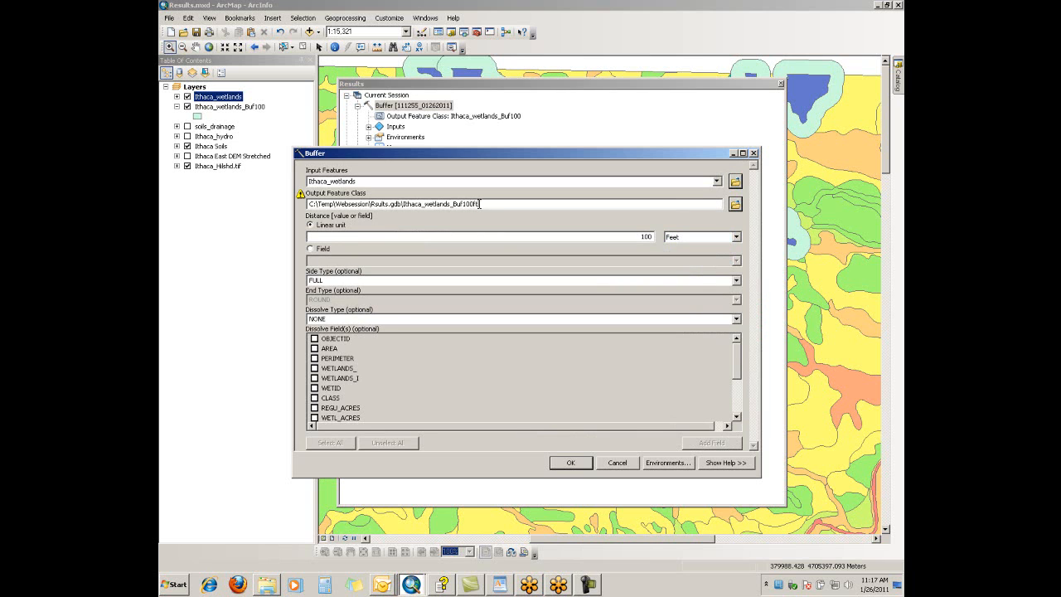
{"action": "left_click", "coordinate": [571, 462]}
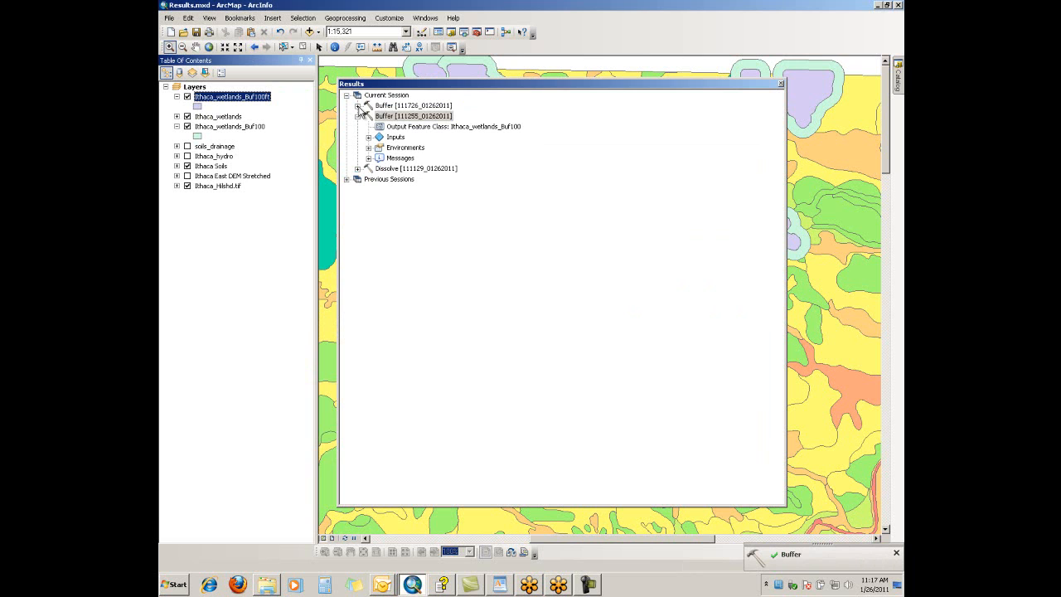
Check the output feature class of the newest Buffer result and close the Results window
{"action": "left_click", "coordinate": [357, 106]}
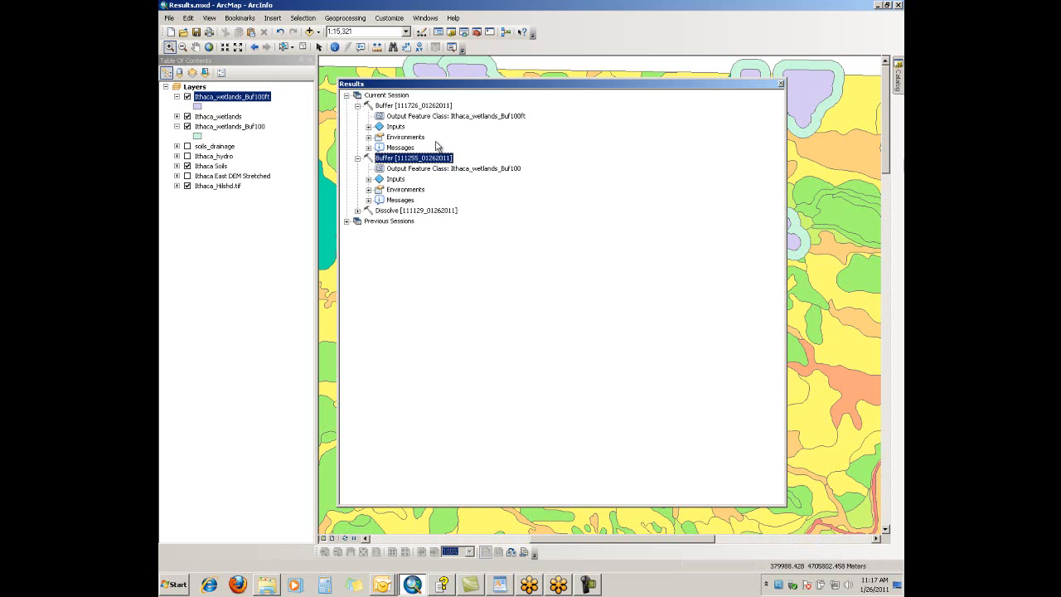
{"action": "left_click", "coordinate": [348, 96]}
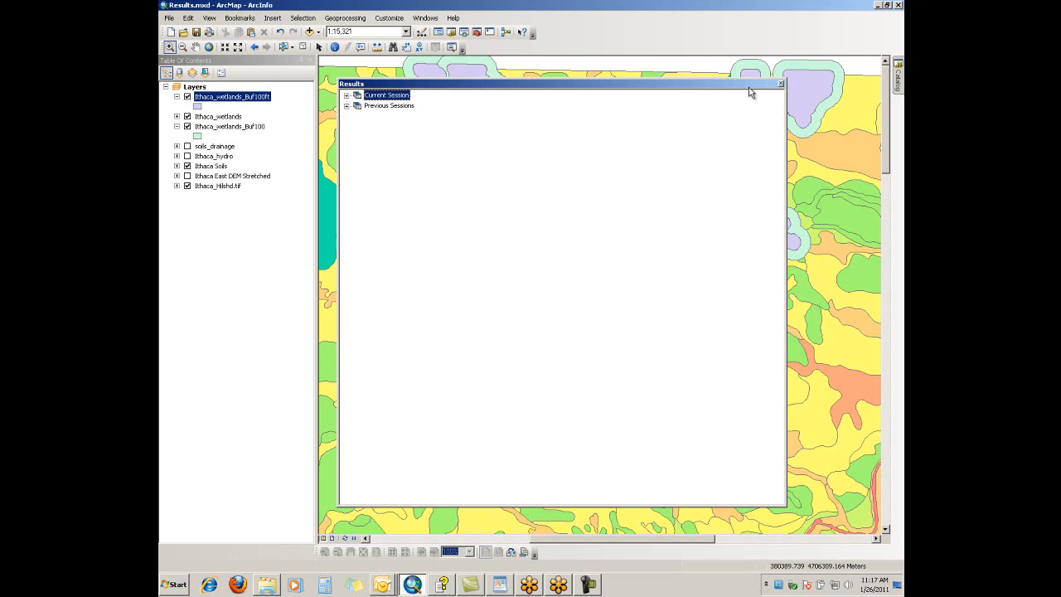
{"action": "left_click", "coordinate": [780, 84]}
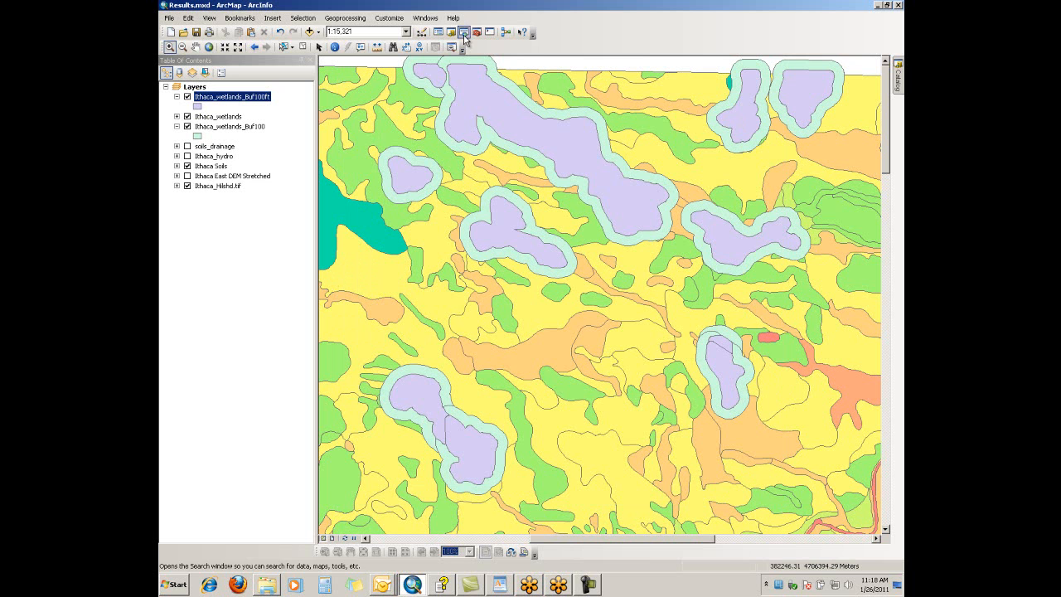
Show ArcToolbox, and bring up the options for the buffer model in the QuickTools toolbox of Rsults.gdb in the Catalog
{"action": "left_click", "coordinate": [478, 33]}
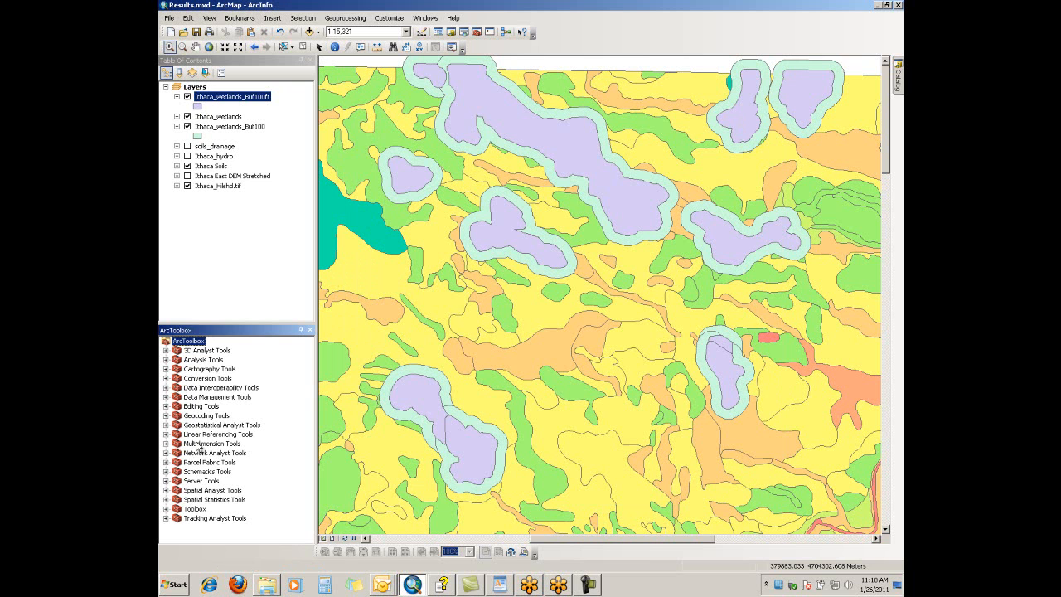
{"action": "left_click", "coordinate": [899, 86]}
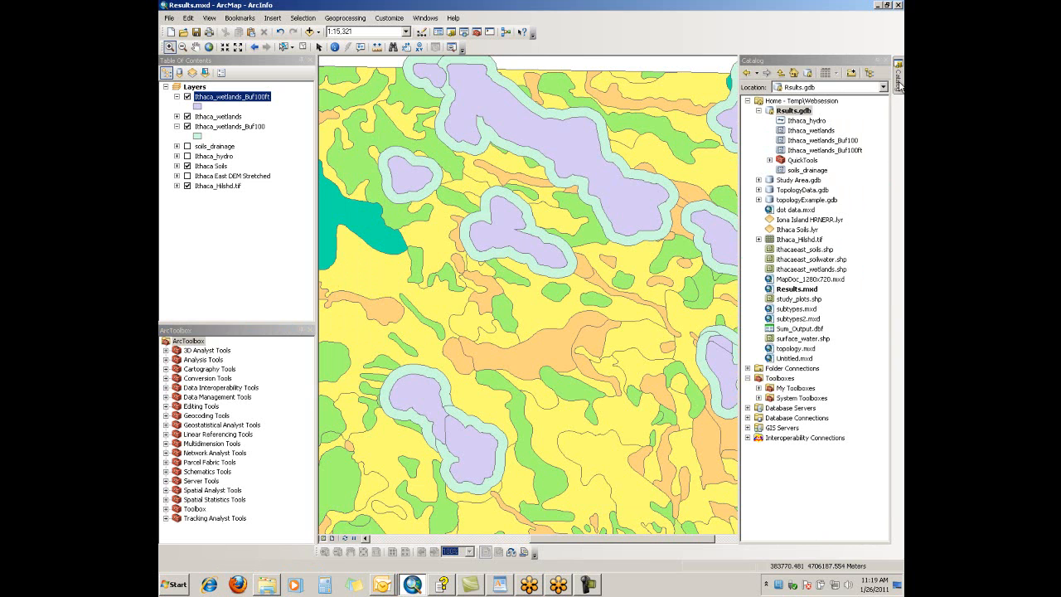
{"action": "left_click", "coordinate": [769, 160]}
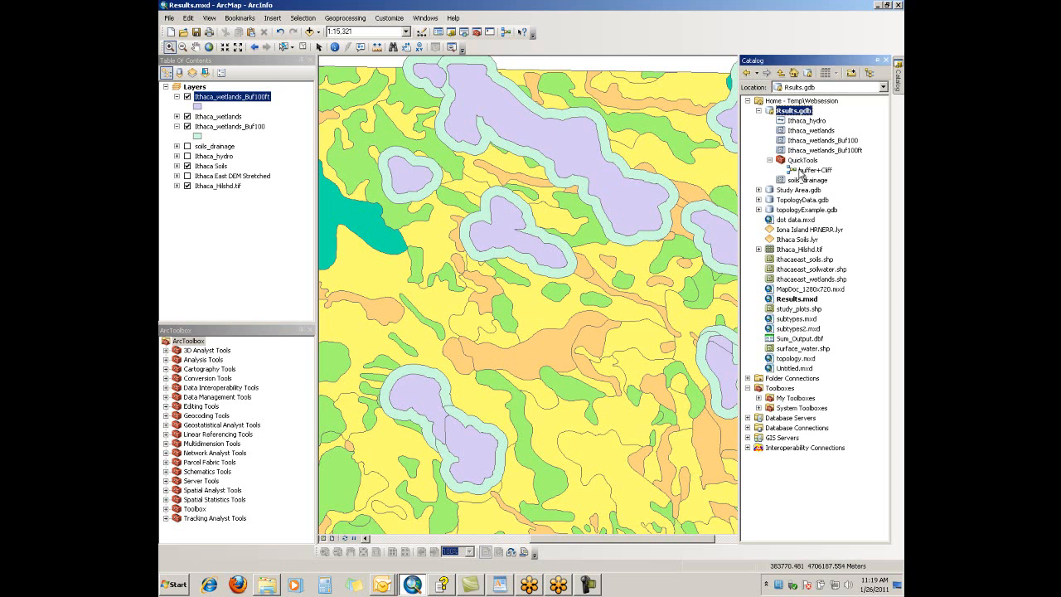
{"action": "right_click", "coordinate": [801, 172]}
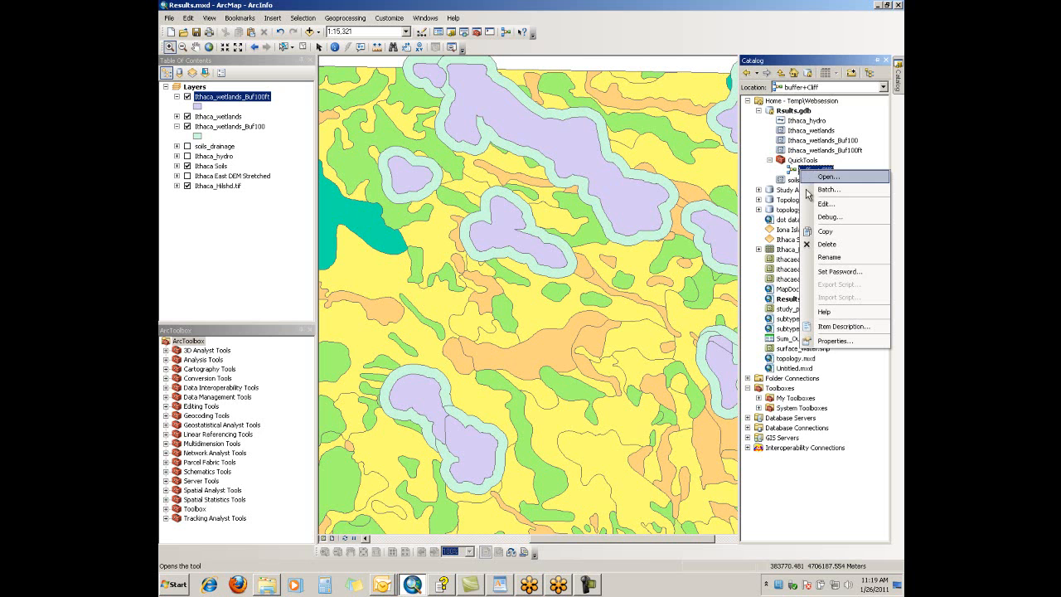